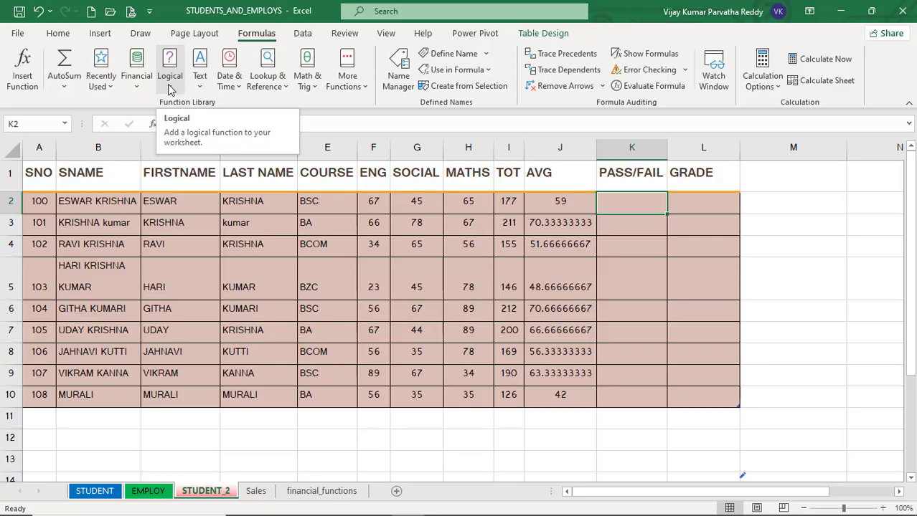
Enter the formula =AND(5>4,8>7,6>4) in cell E12.
left_click(170, 89)
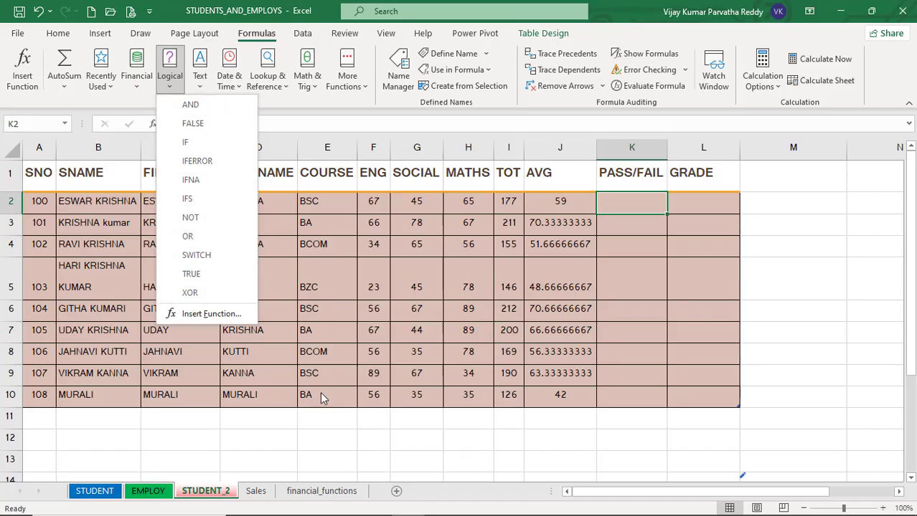
left_click(320, 435)
left_click(320, 435)
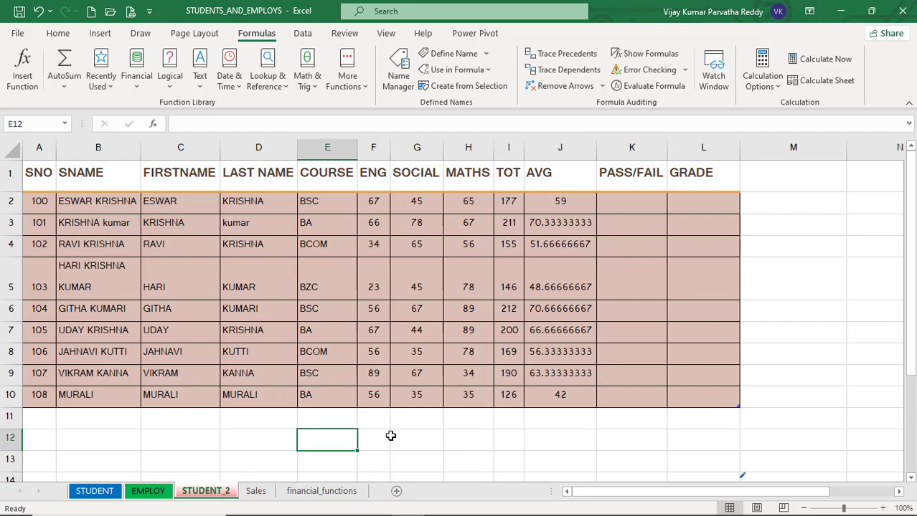
type("=a")
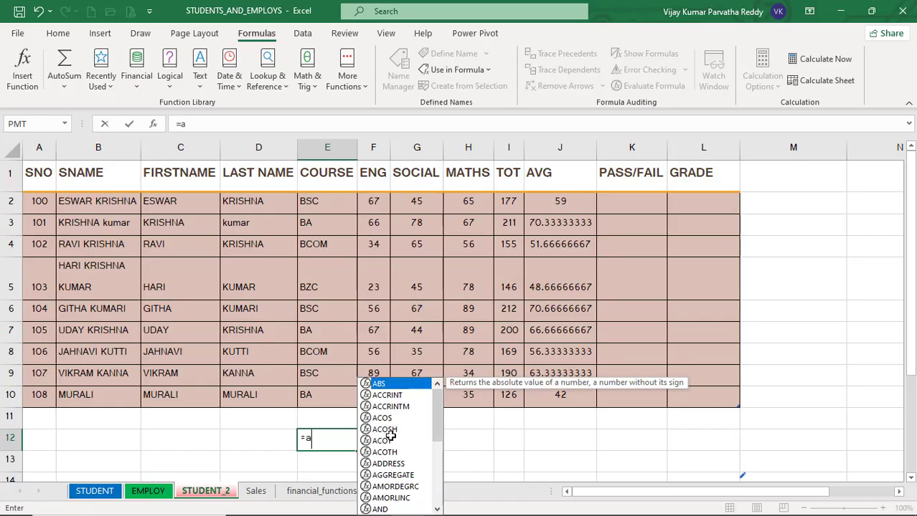
type("d")
key("BackSpace")
type("nd")
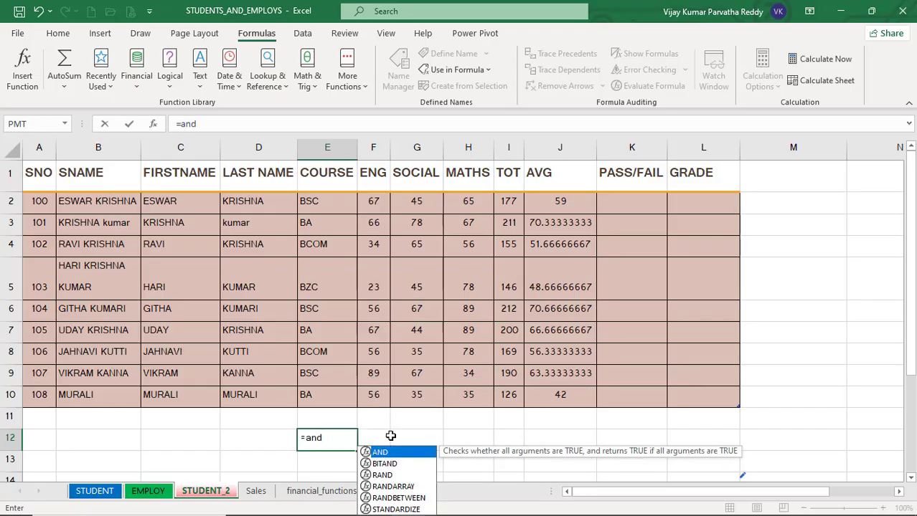
type("(")
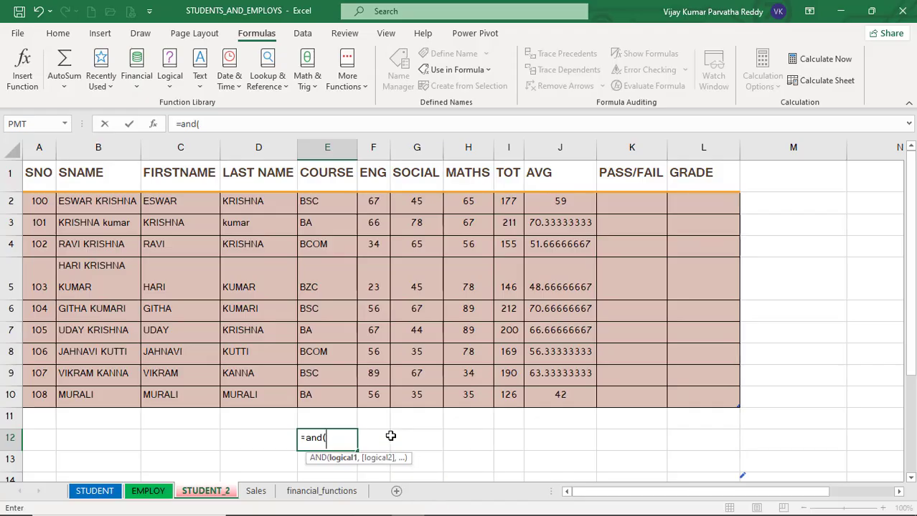
type("5>4,")
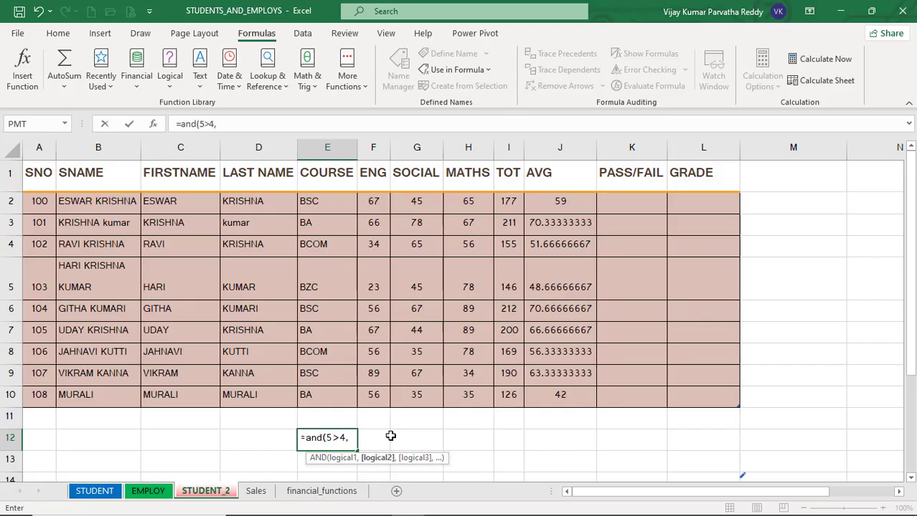
type("8>7,")
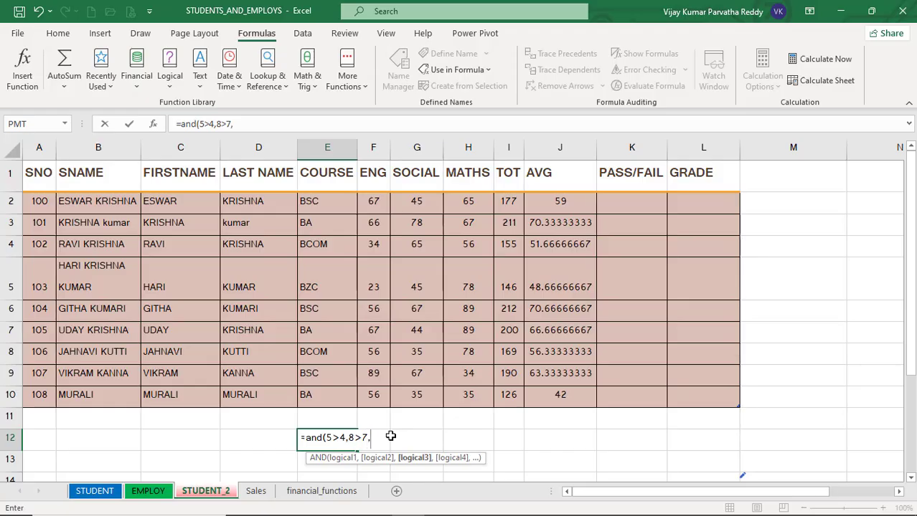
type("6>4)")
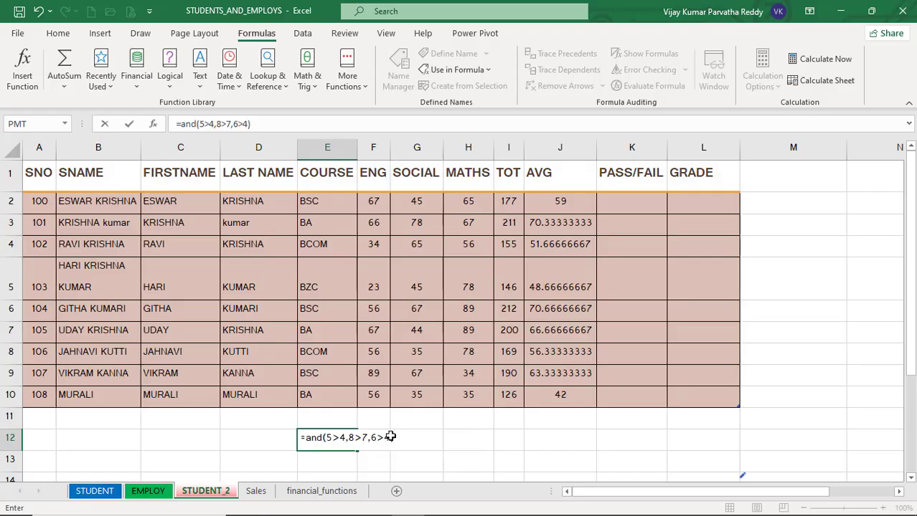
key("Return")
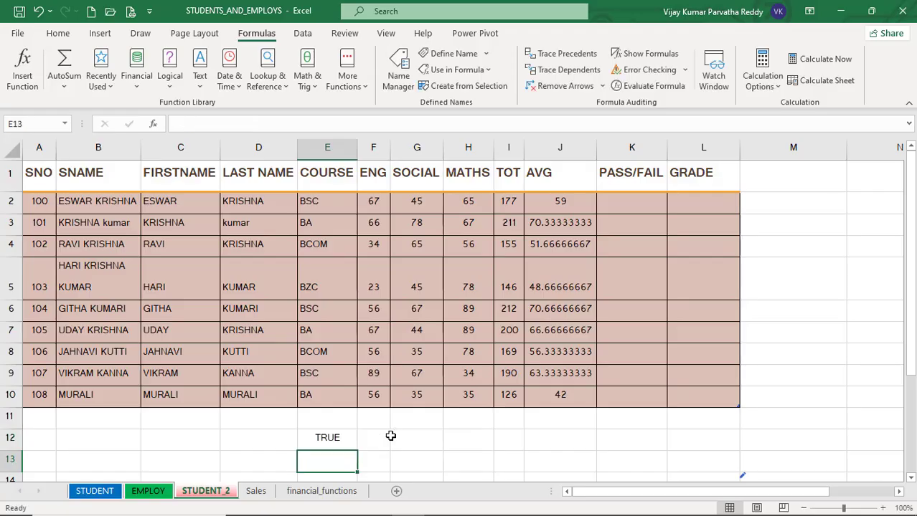
Change the first condition of E12's AND formula to 5>6.
left_click(337, 440)
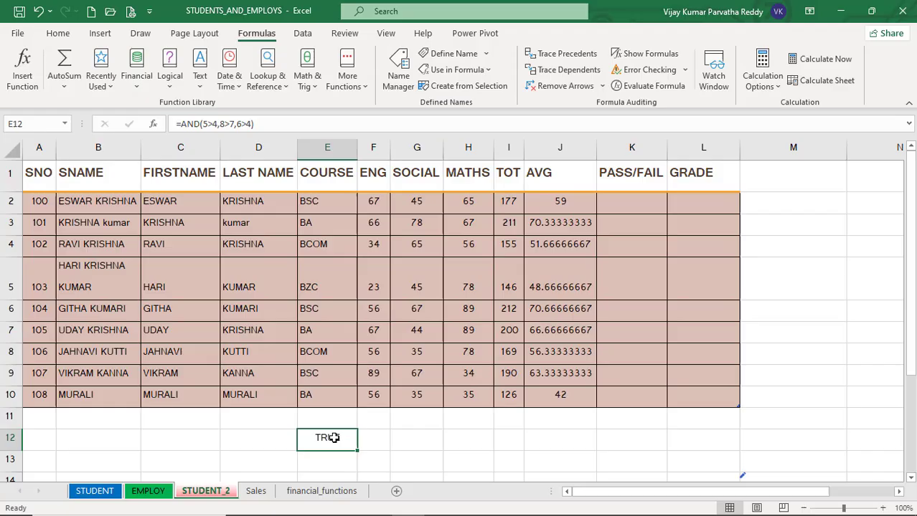
left_click(215, 123)
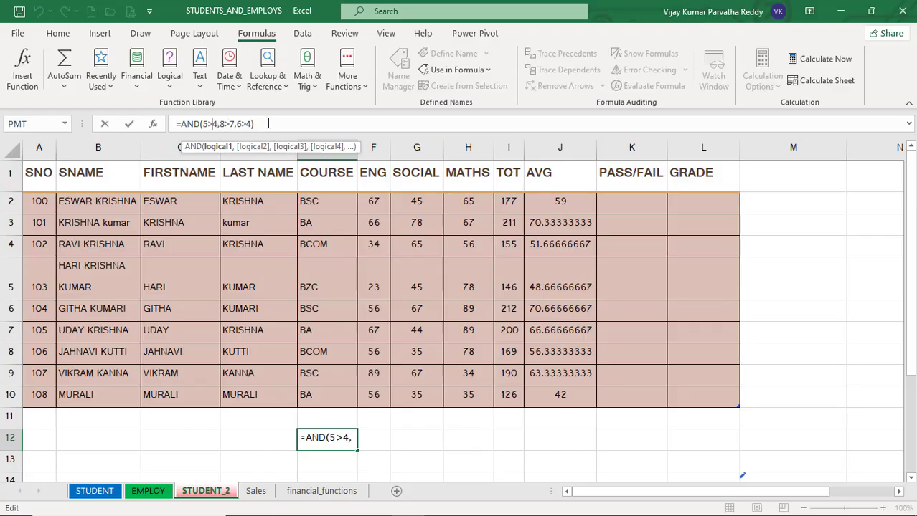
key("Delete")
type("6")
key("Return")
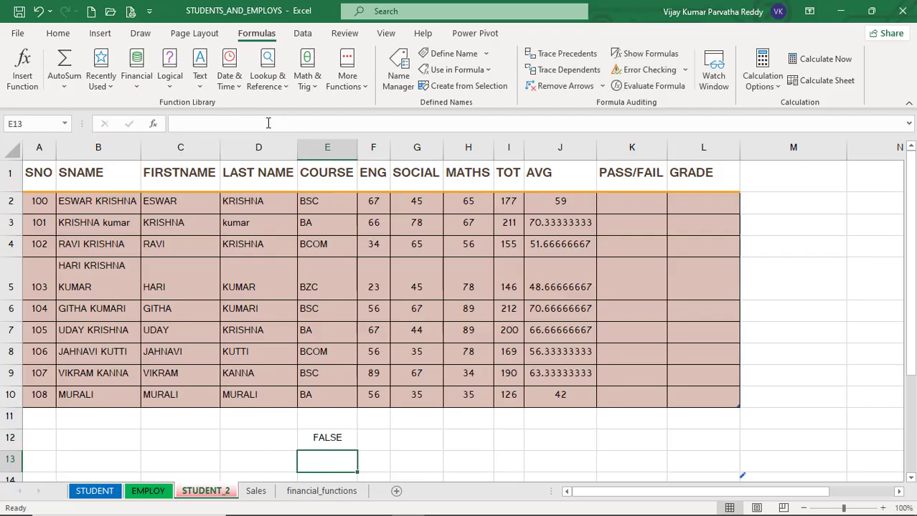
left_click(322, 445)
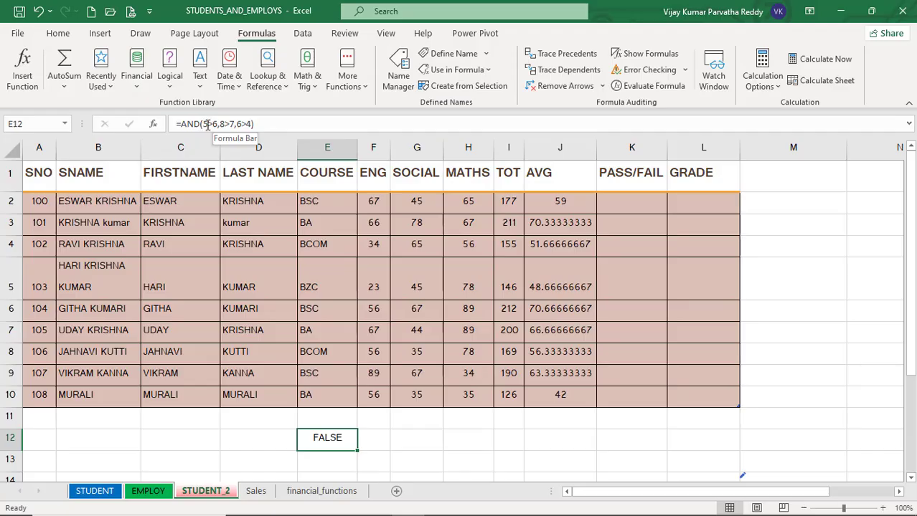
left_click(262, 125)
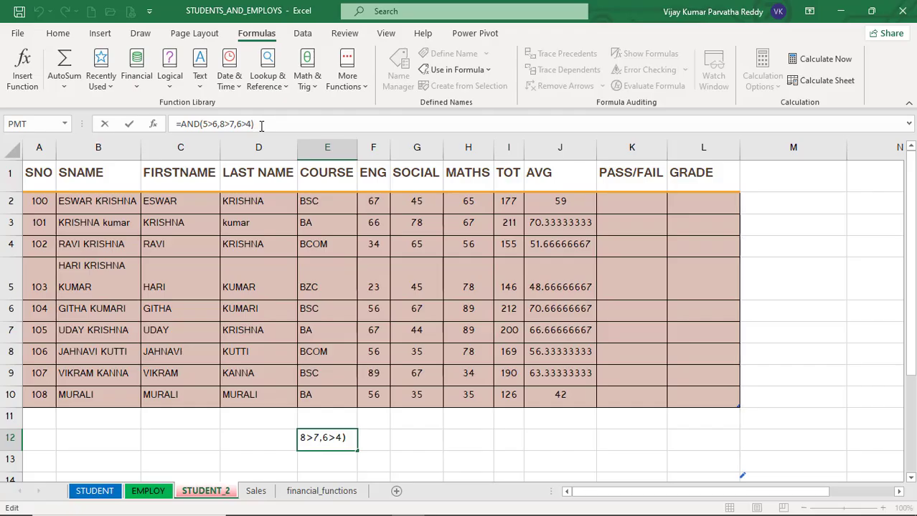
key("Return")
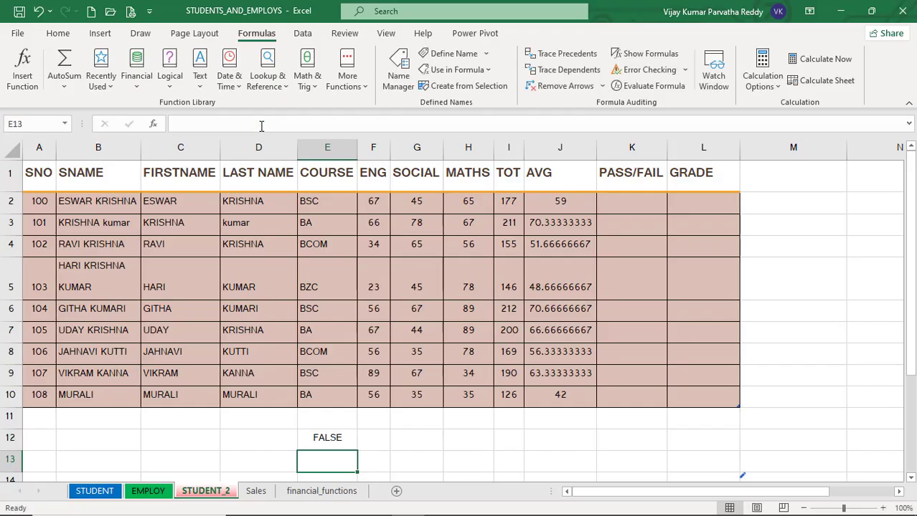
Replace the AND function with OR in E12's formula, keeping the same conditions.
left_click(319, 435)
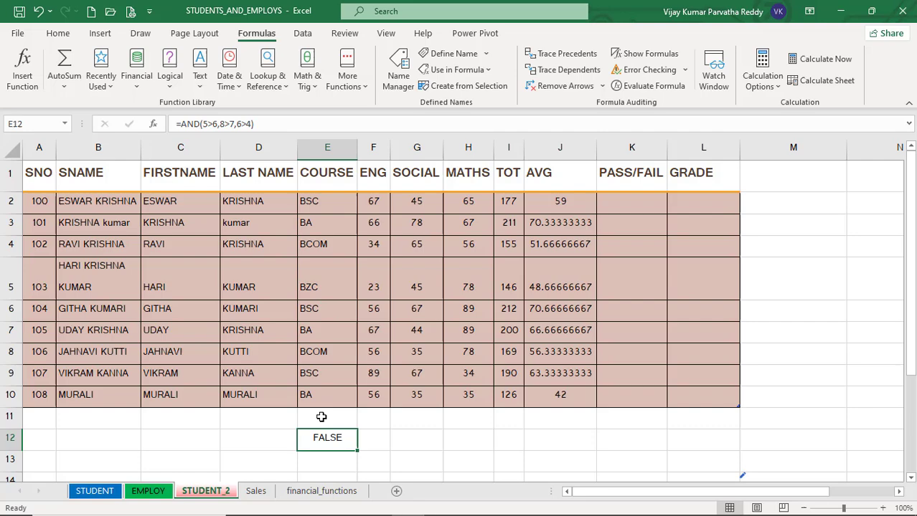
left_click(200, 123)
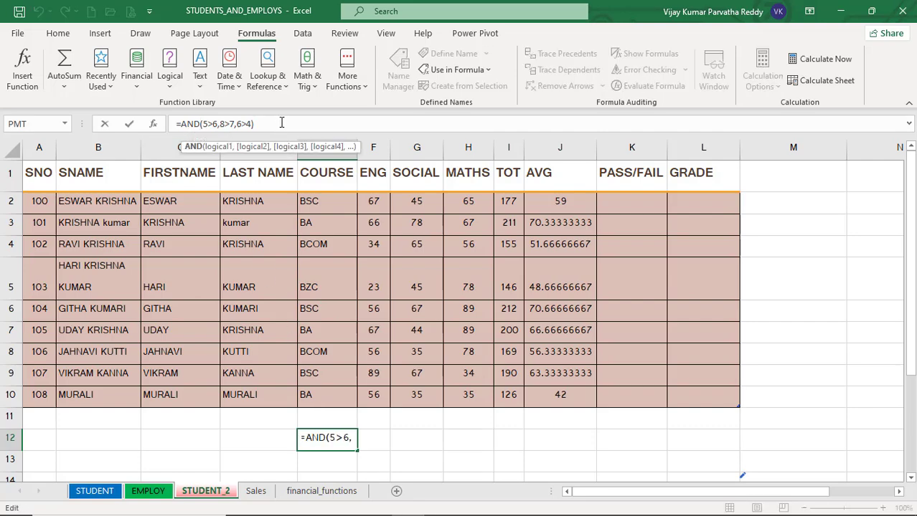
key("BackSpace")
key("BackSpace")
key("BackSpace")
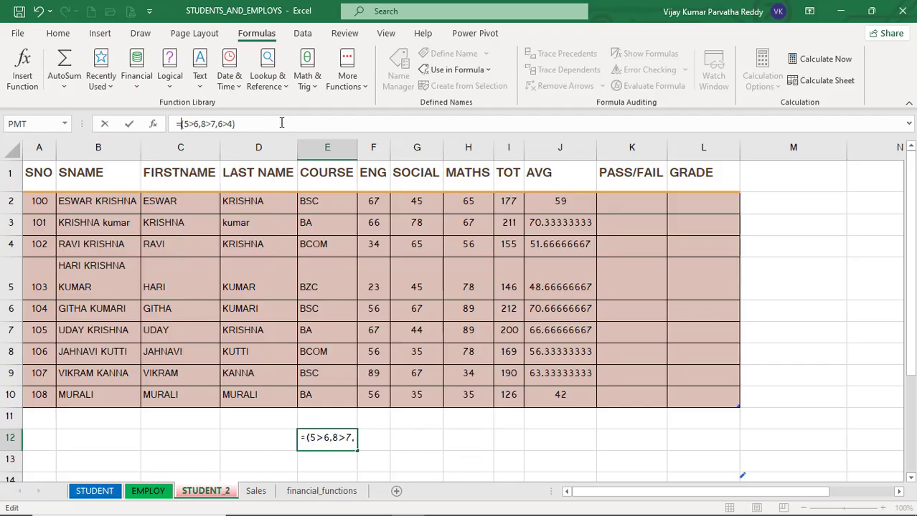
type("or")
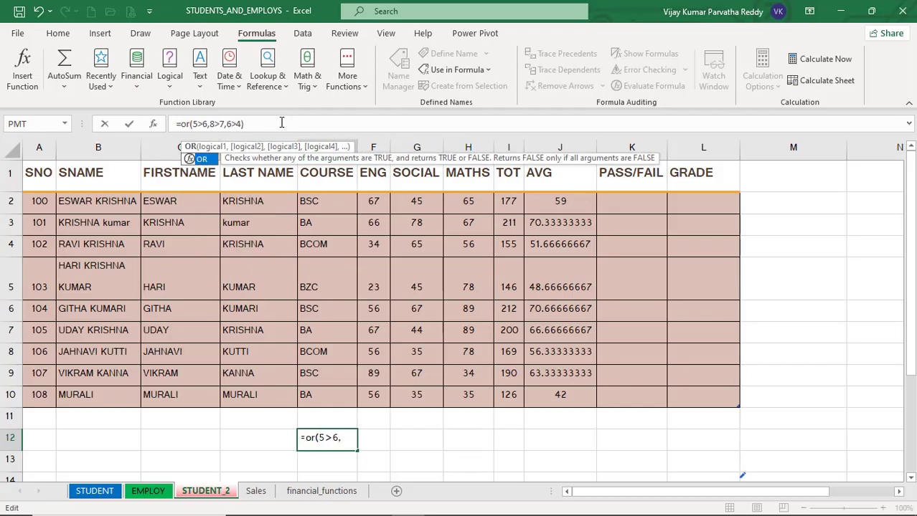
key("Return")
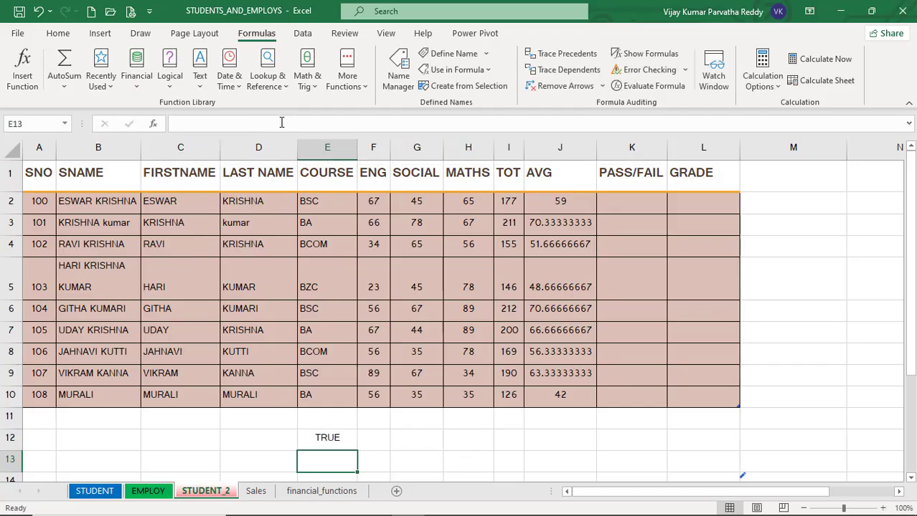
Change the second and third conditions of E12's OR formula to 5>7 and 3>4.
left_click(338, 439)
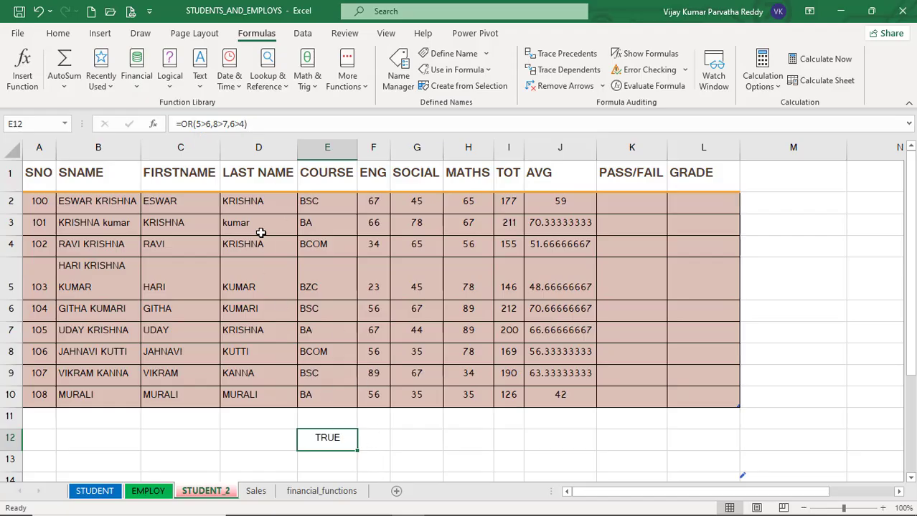
left_click(216, 124)
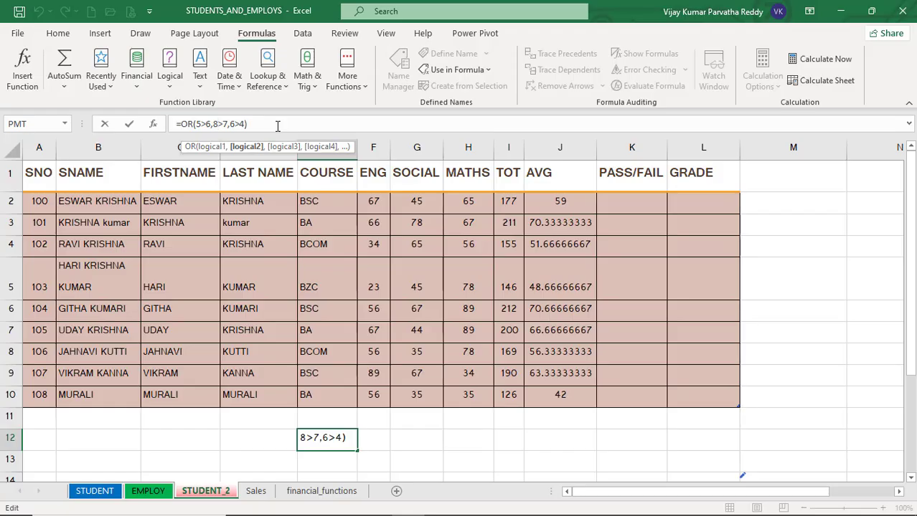
key("BackSpace")
type("5")
key("Right")
key("Right")
key("Right")
key("Right")
key("BackSpace")
type("3")
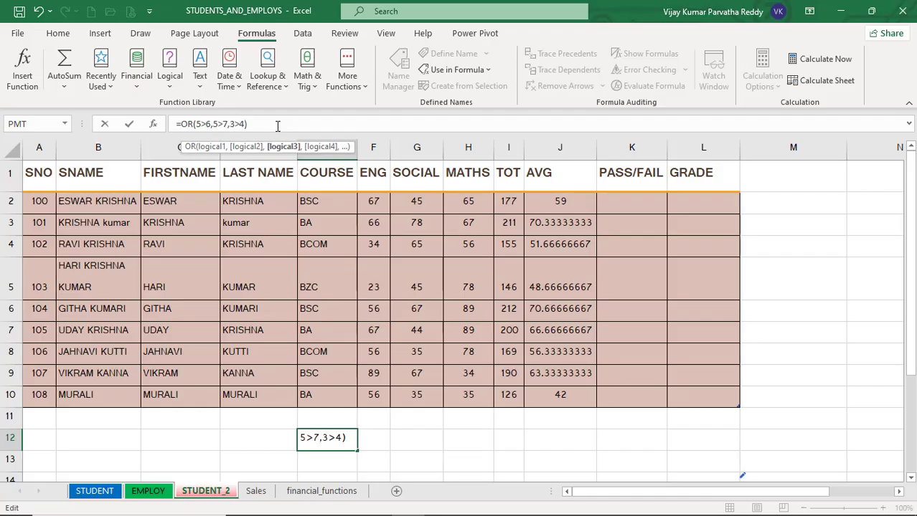
key("Return")
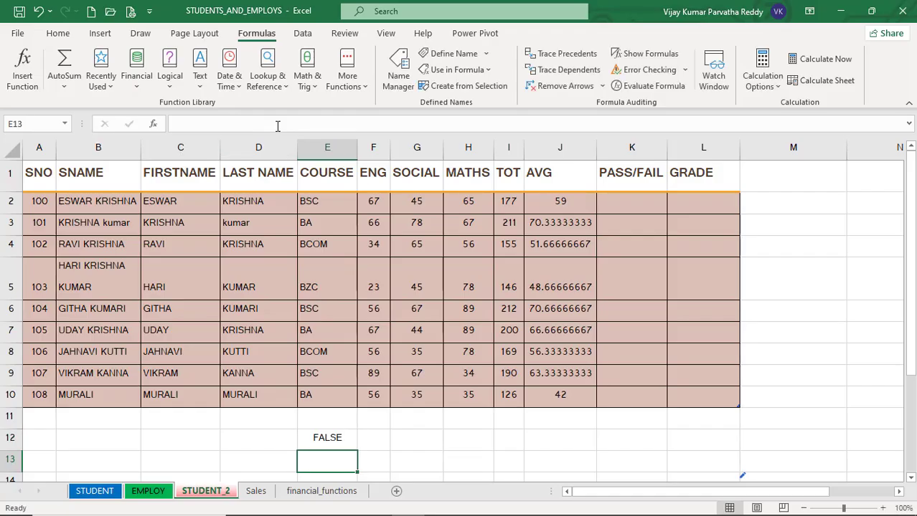
Change the third condition of E12's OR formula to 7>4.
left_click(323, 436)
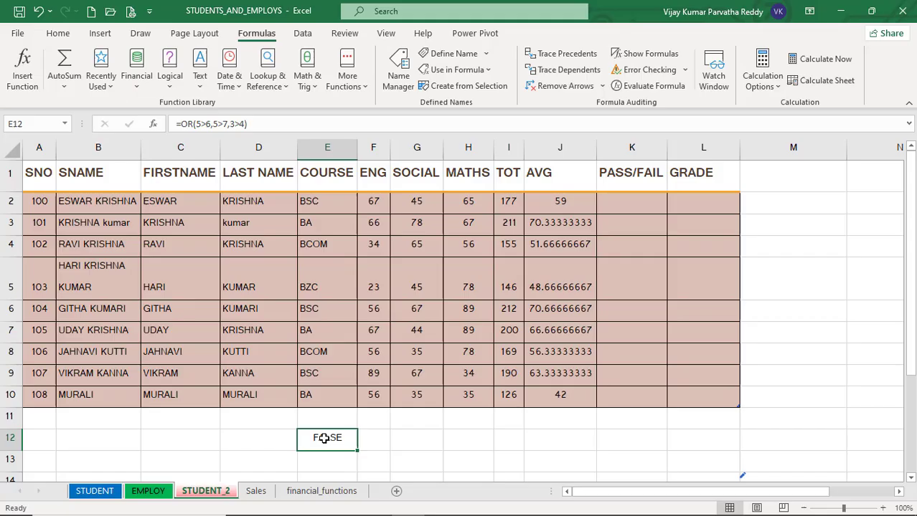
left_click(232, 124)
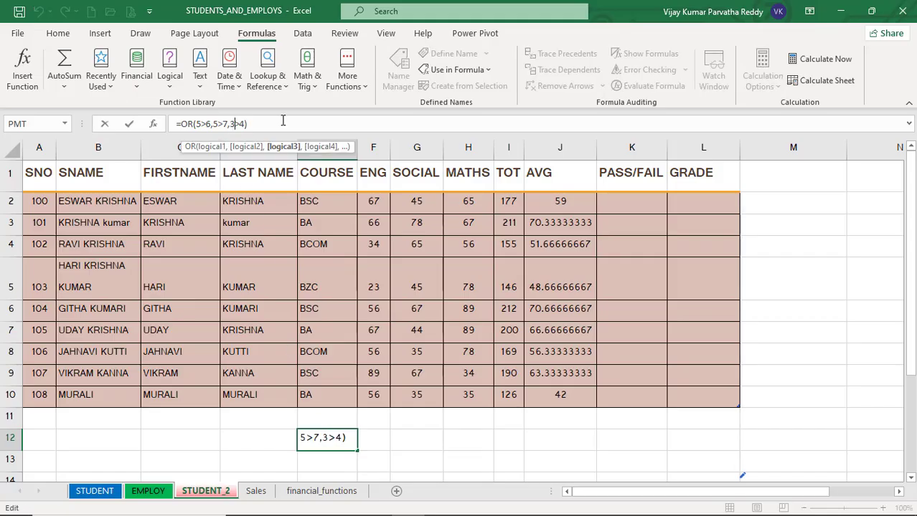
key("BackSpace")
type("7")
key("Return")
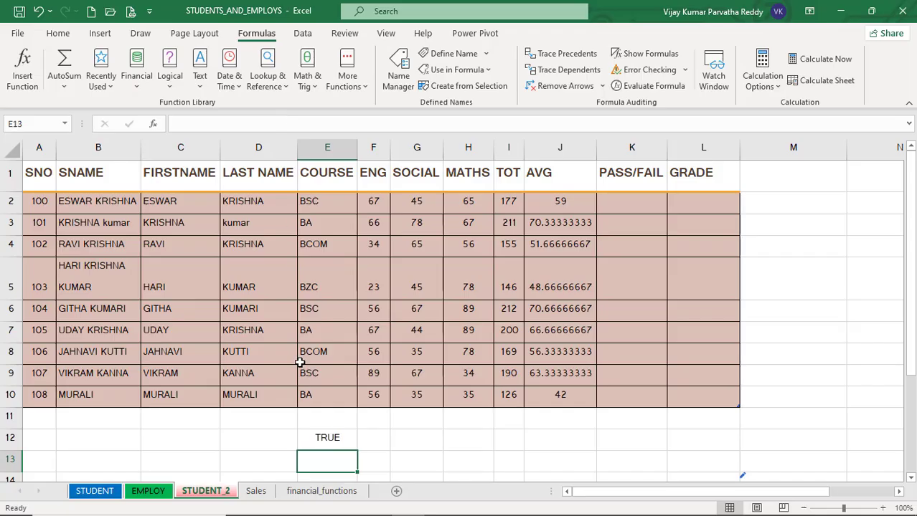
left_click(322, 438)
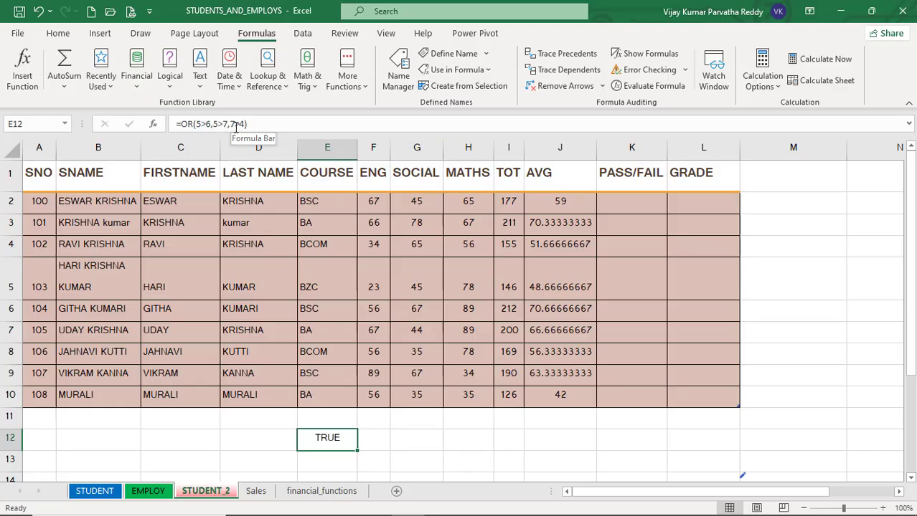
left_click(368, 438)
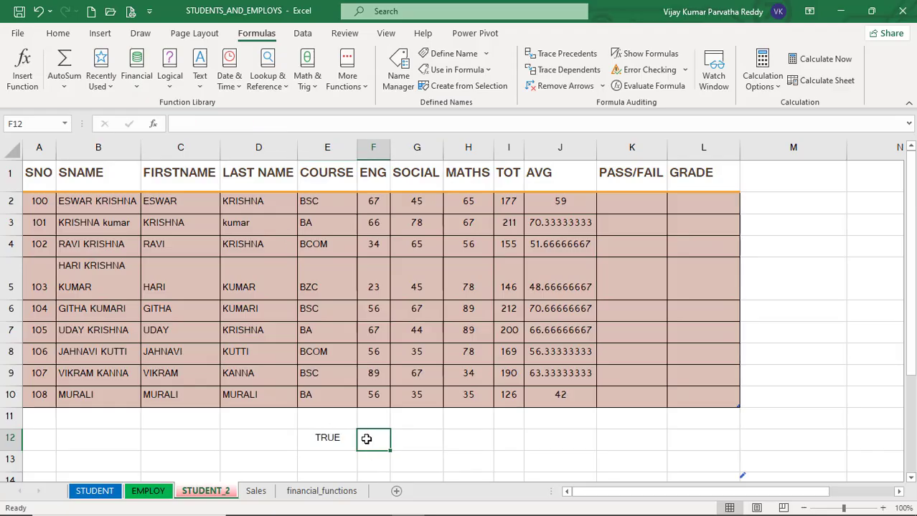
left_click(340, 438)
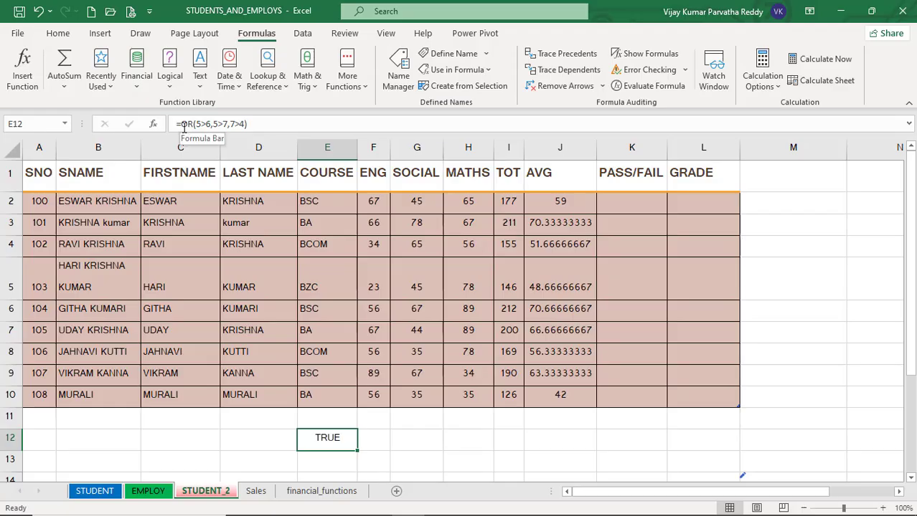
Wrap E12's OR formula inside a NOT function.
left_click(183, 125)
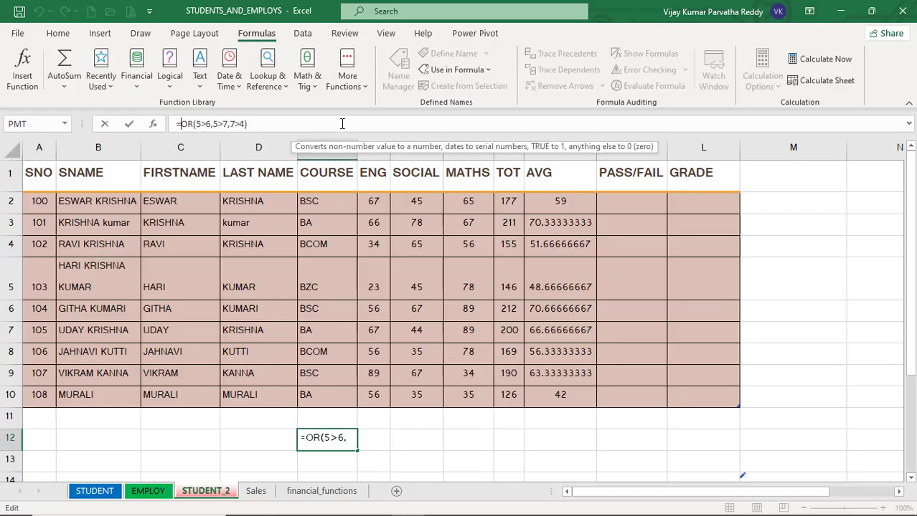
type("not")
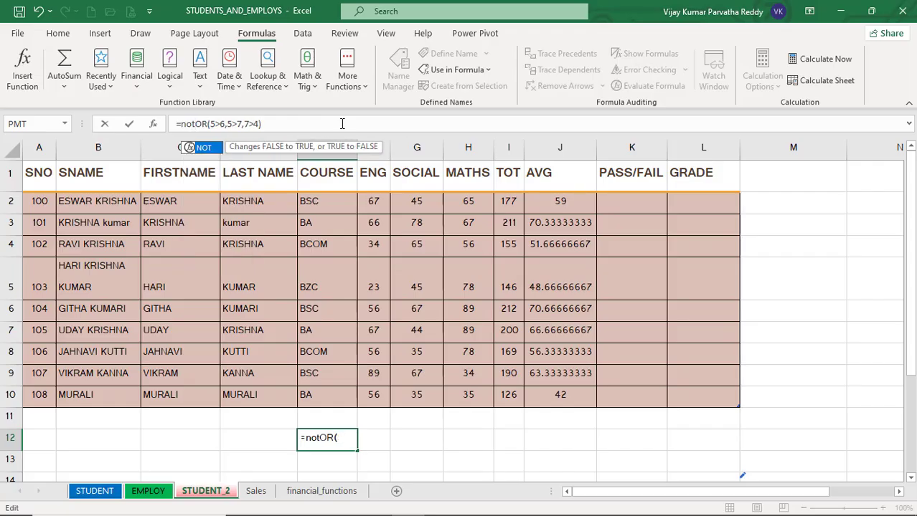
type("(")
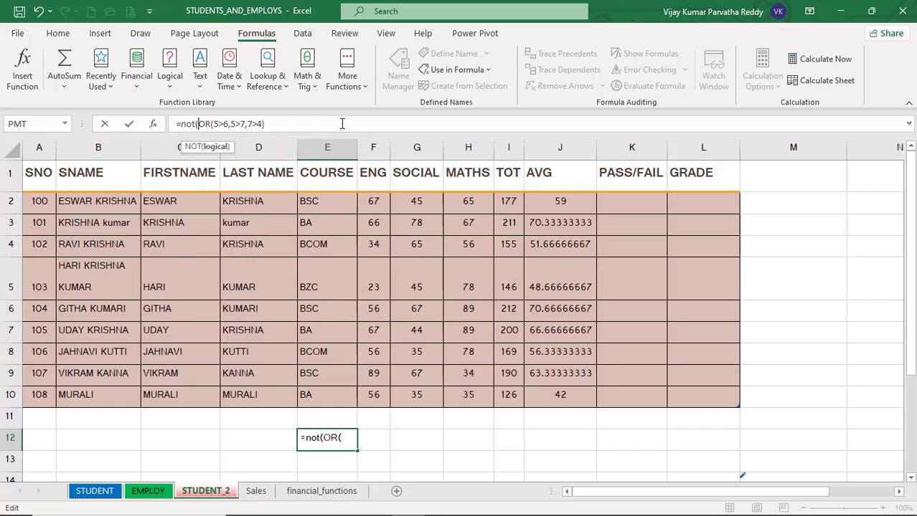
left_click(342, 124)
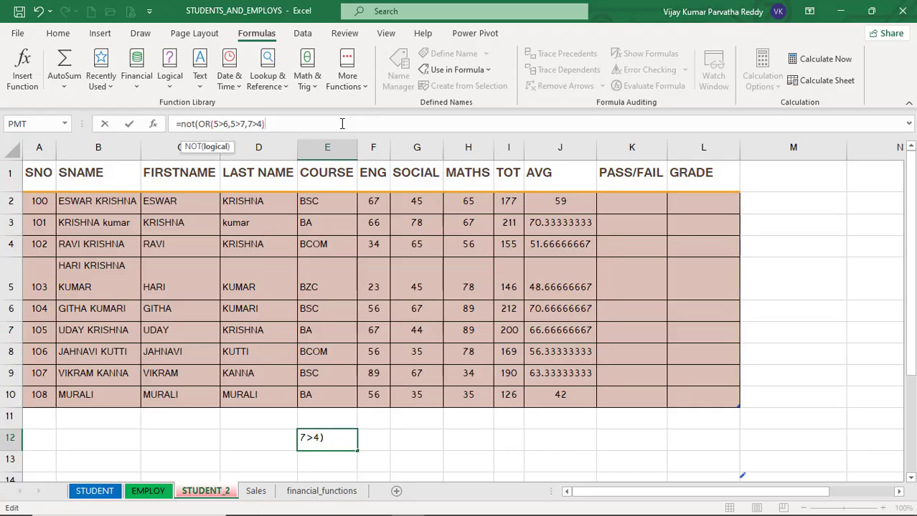
type(")")
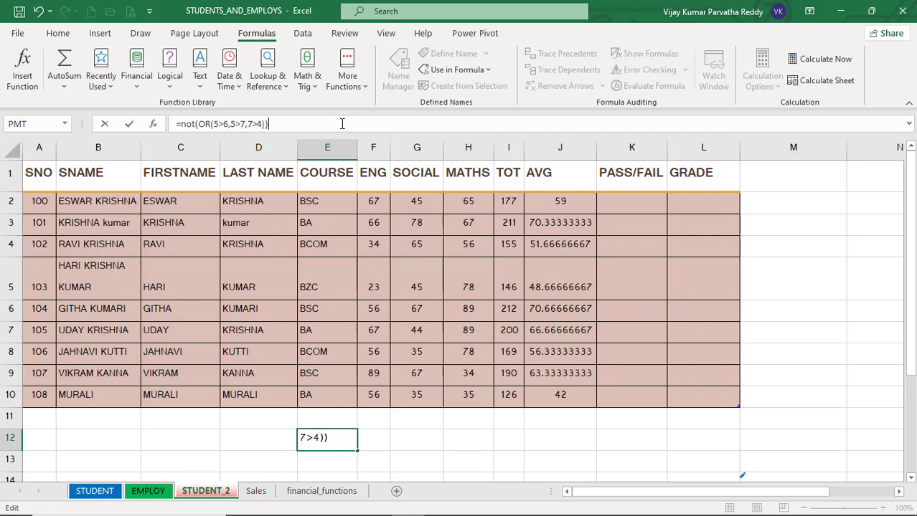
key("Return")
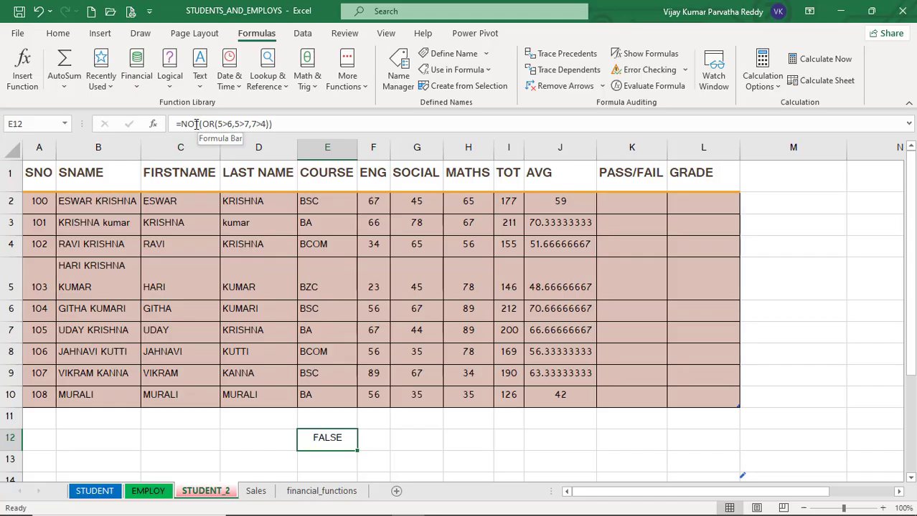
left_click_drag(203, 125, 269, 124)
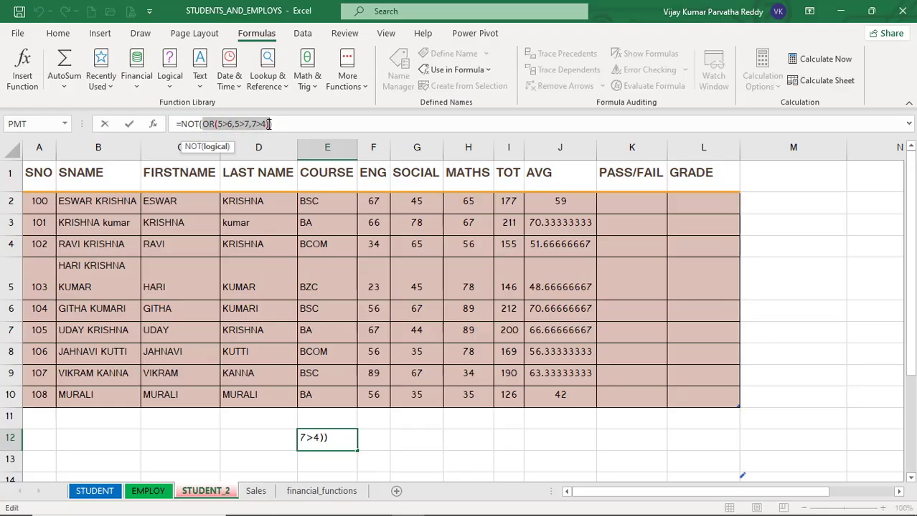
left_click(365, 440)
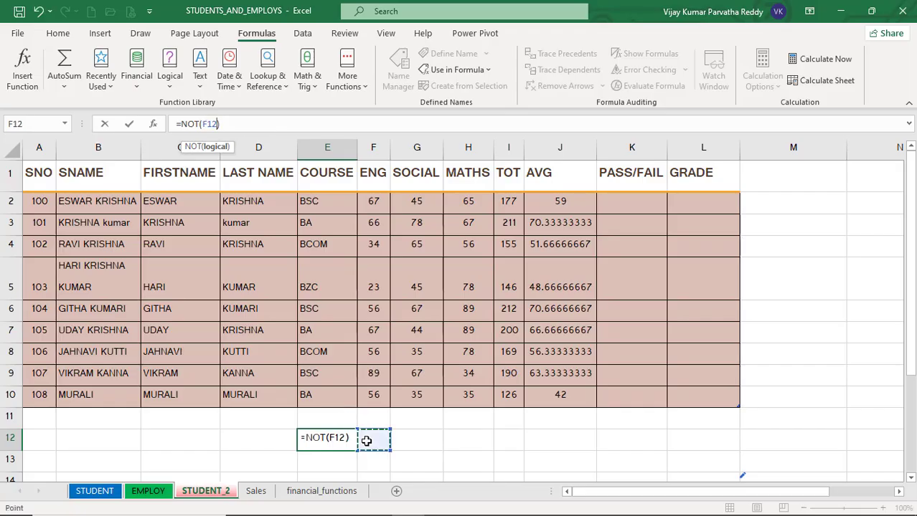
left_click(328, 421)
key("Escape")
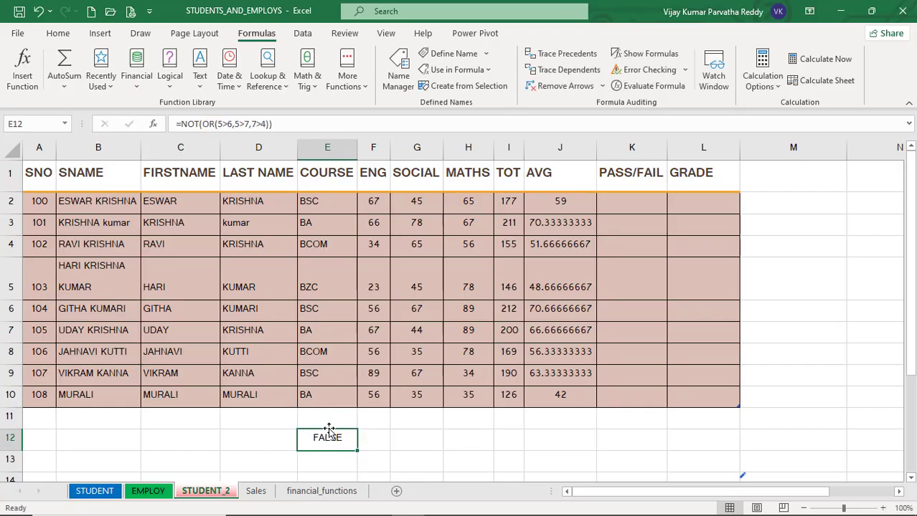
Replace E12's formula with a NOT function testing 6>5.
left_click(366, 445)
key("Left")
type("=no")
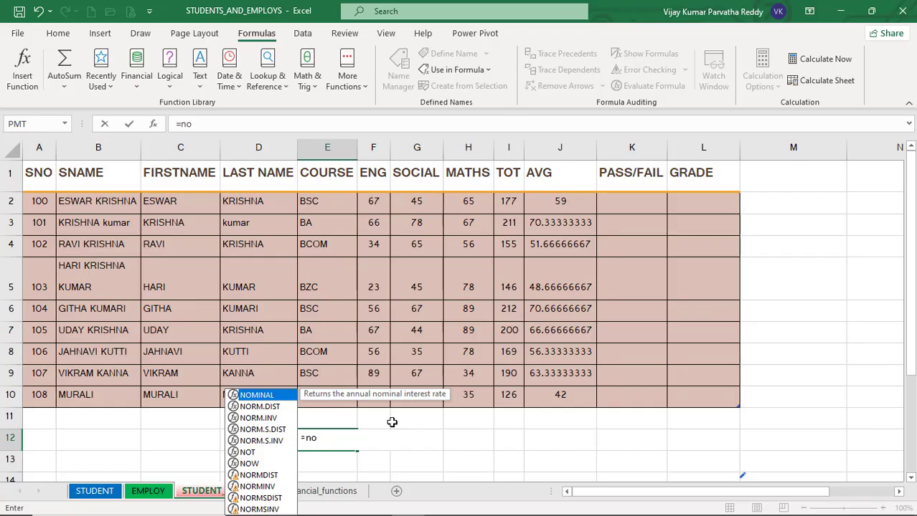
type("t(")
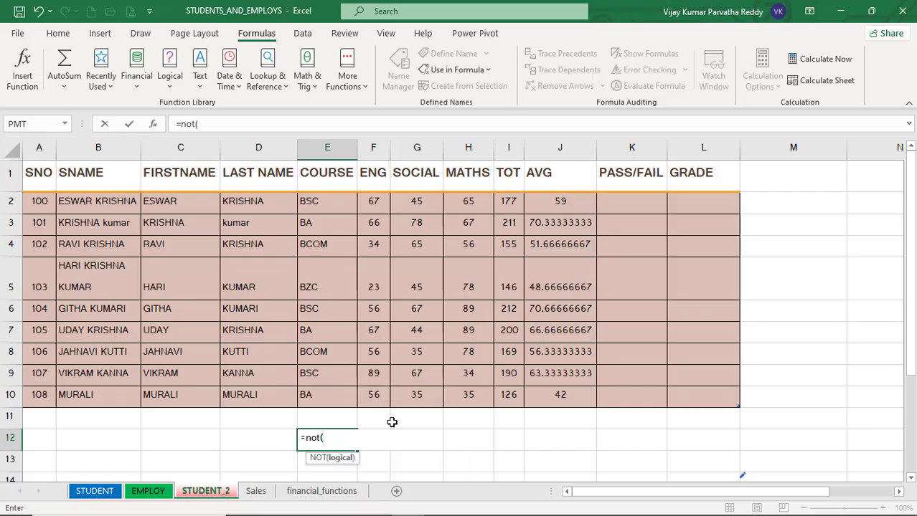
type("6>5)")
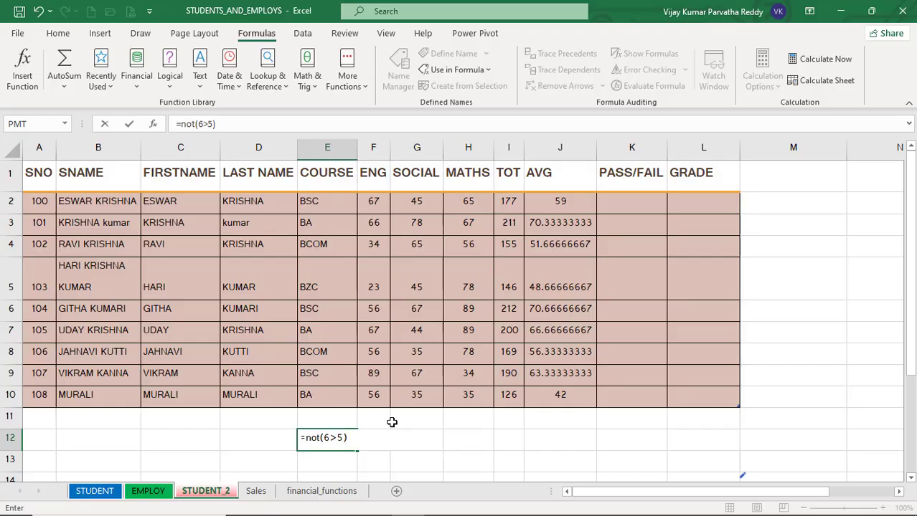
key("Return")
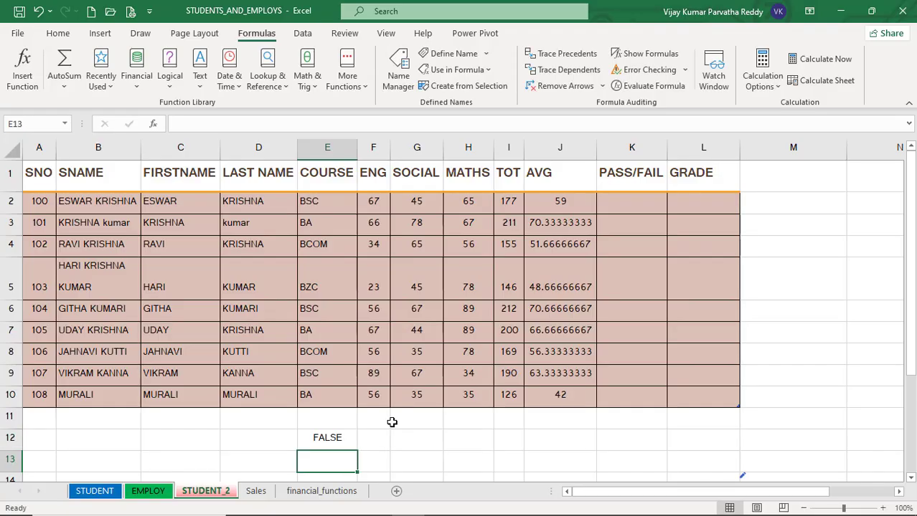
Clear E12 and enter an IF formula testing 5>6 that returns "five" when true and "six" otherwise.
left_click(339, 436)
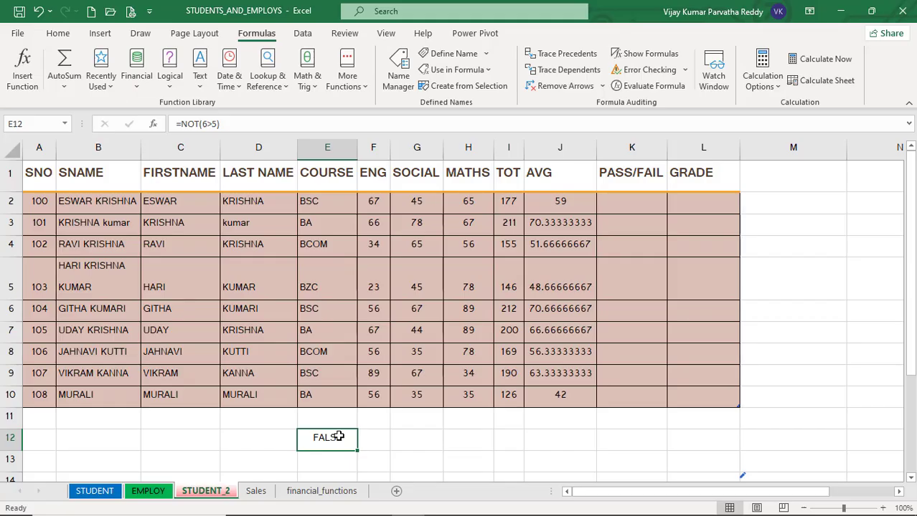
key("Delete")
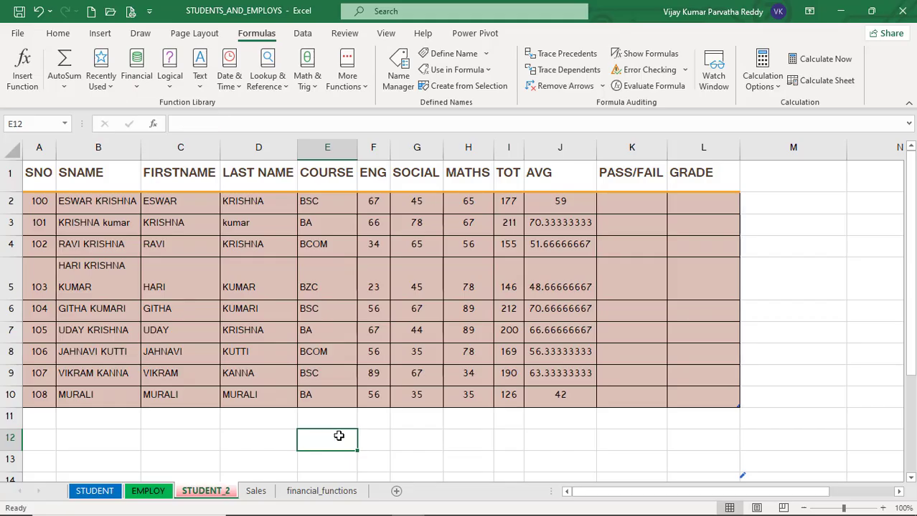
type("=")
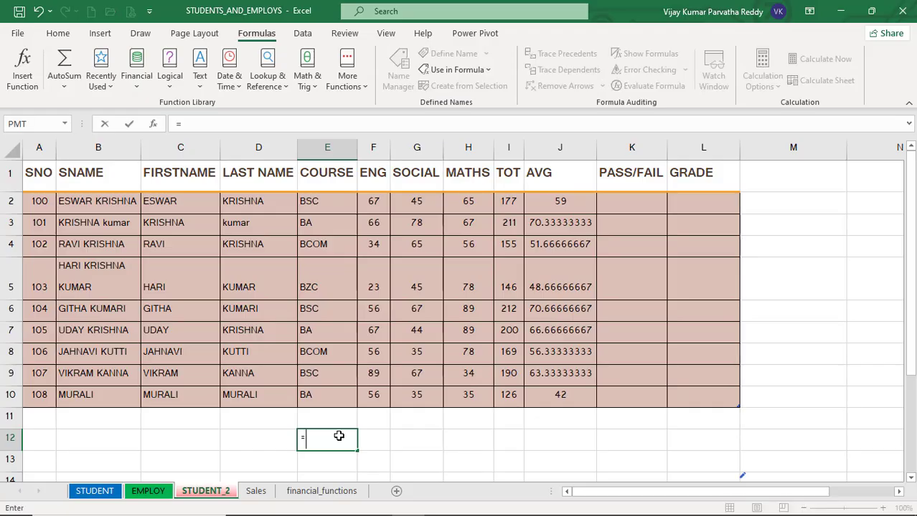
type("i")
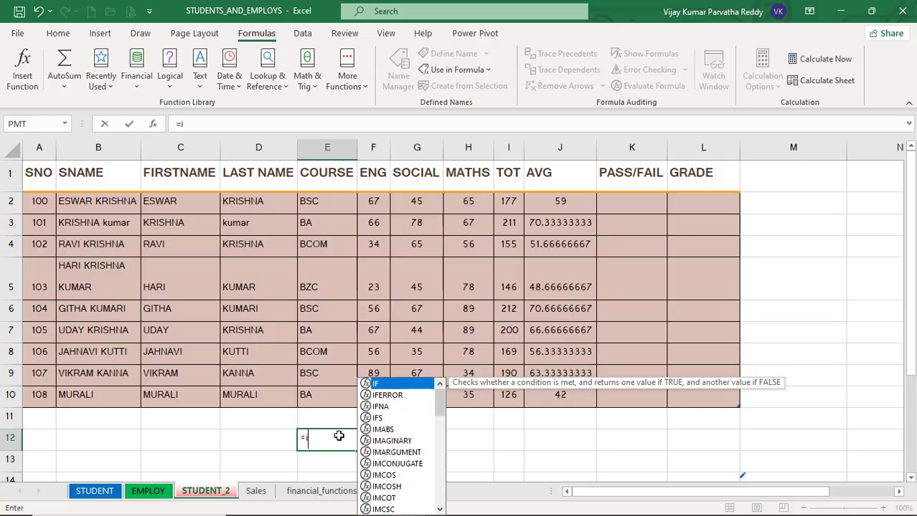
type("f(")
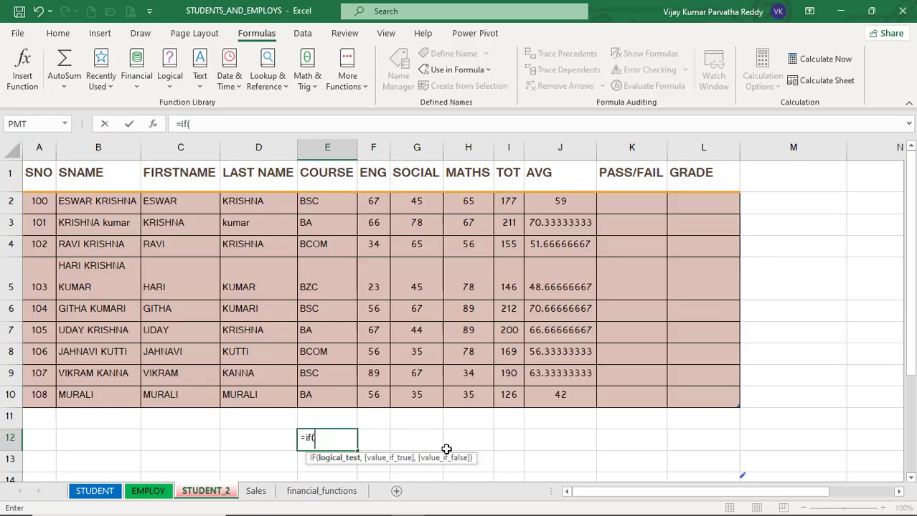
type("5>6<")
key("BackSpace")
type(",")
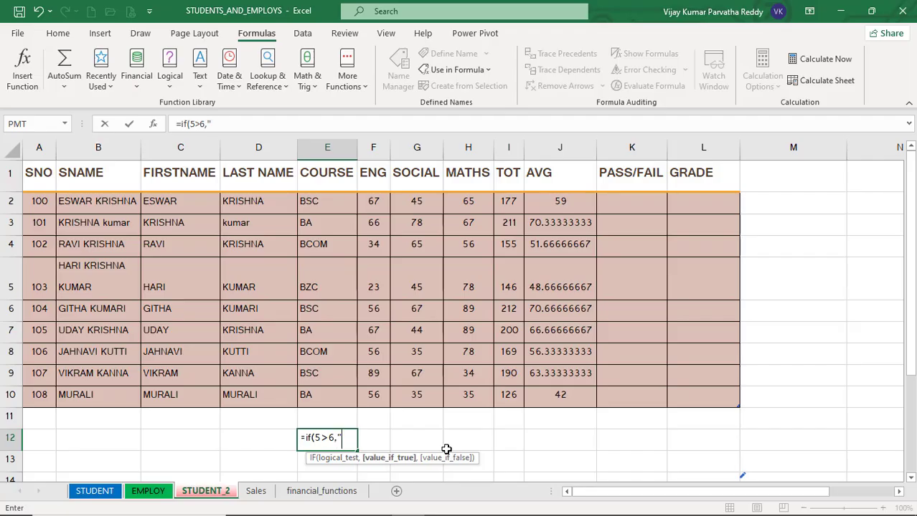
type("\"five\", ")
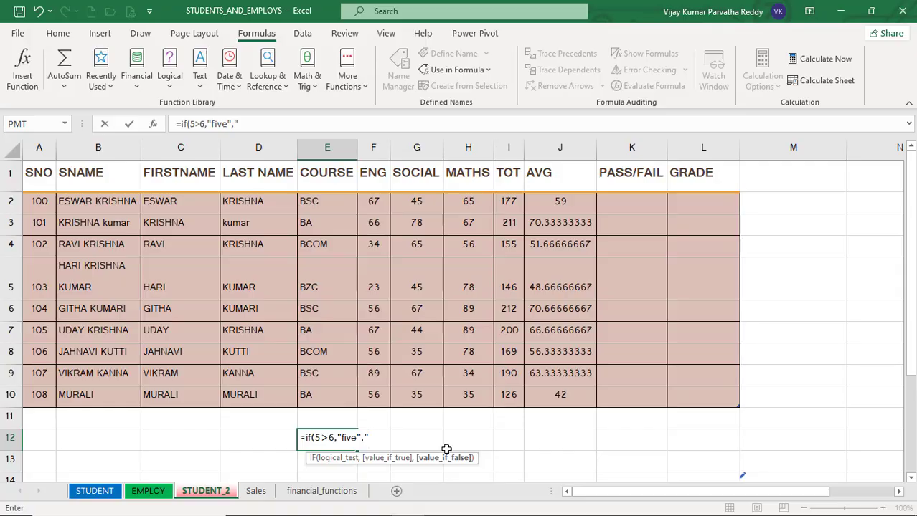
type("\"six\")")
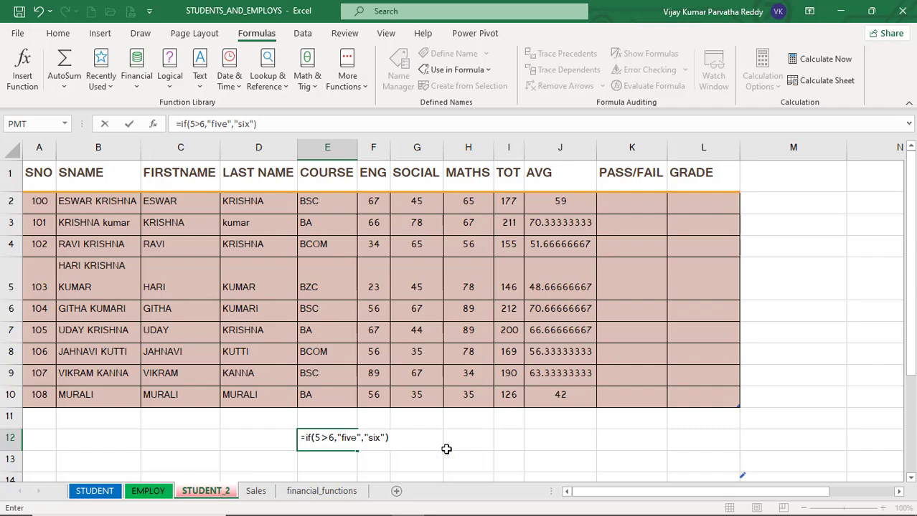
key("Return")
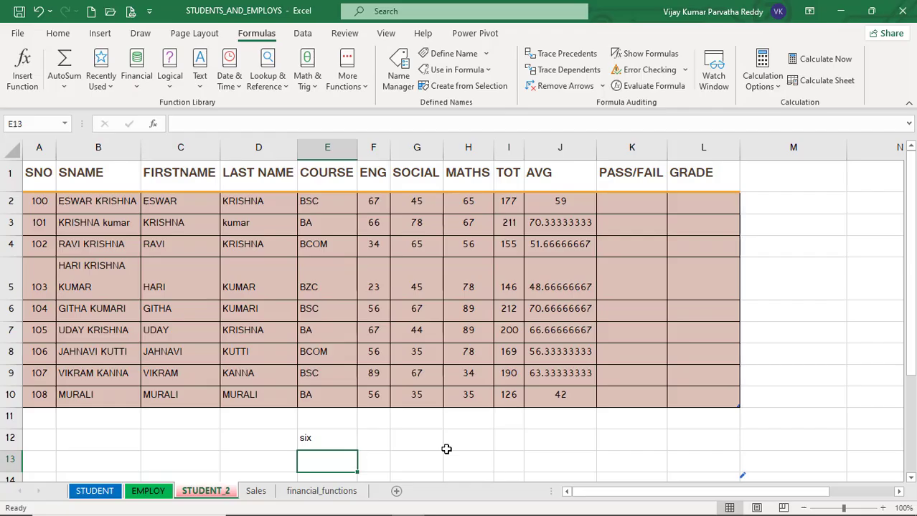
Change E12's IF condition to 5>4 and its false result to "four".
left_click(317, 437)
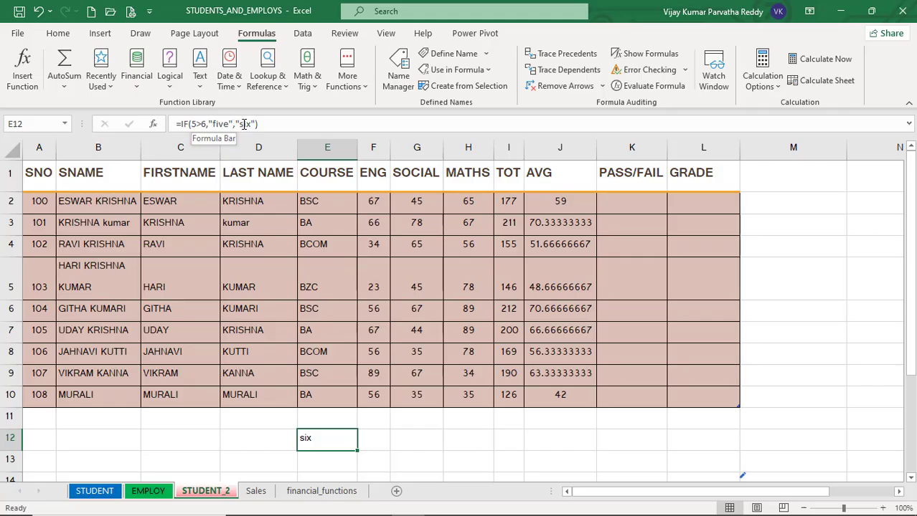
left_click(206, 124)
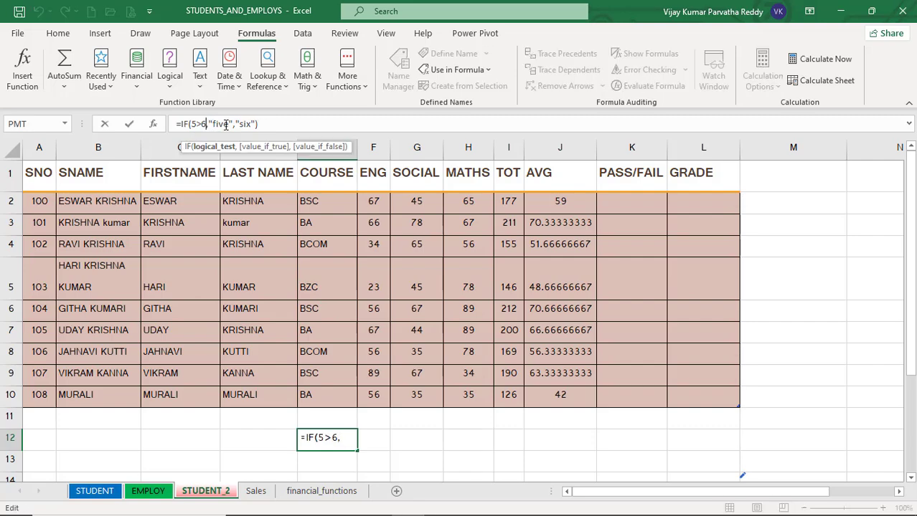
key("BackSpace")
type("4")
key("Right")
key("Right")
key("Right")
key("Right")
key("Right")
key("Right")
key("Right")
key("Right")
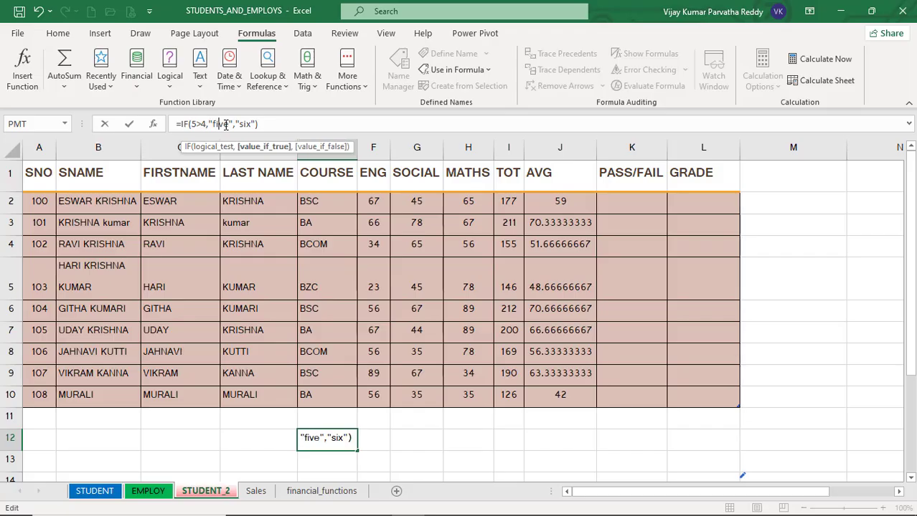
key("Right")
key("Right")
key("Right")
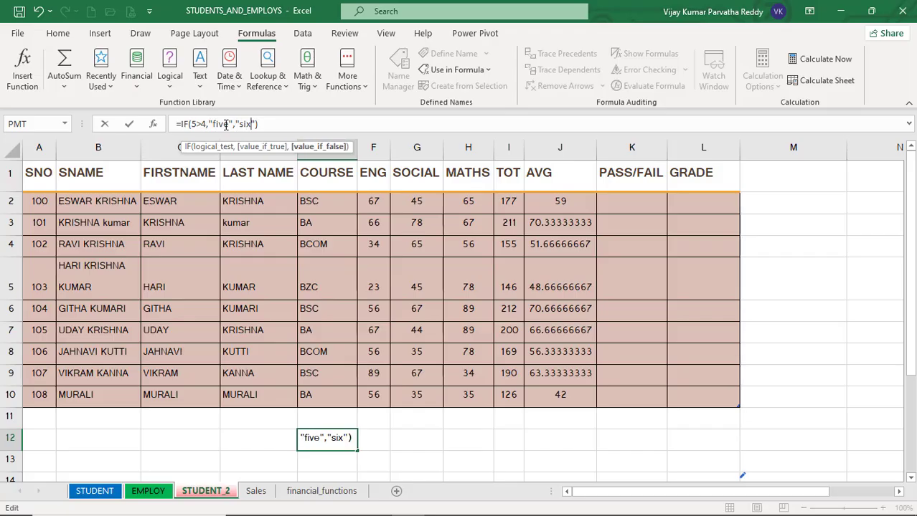
key("BackSpace")
key("BackSpace")
key("BackSpace")
type("four")
key("Return")
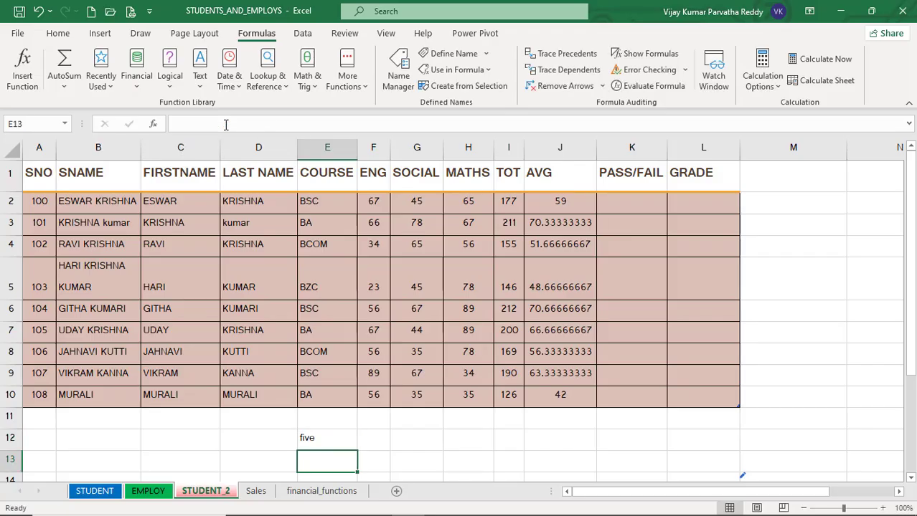
Review E12's IF formula in the formula bar, then clear the cell.
left_click(324, 440)
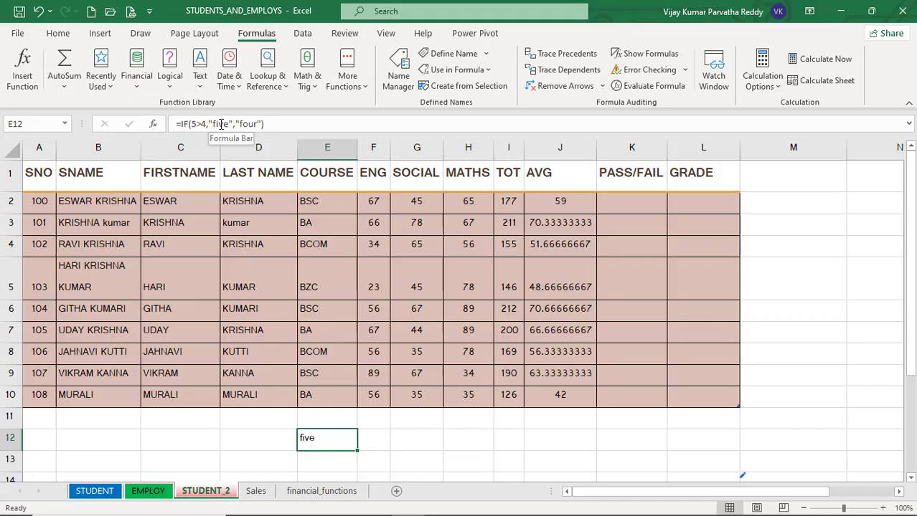
left_click(288, 124)
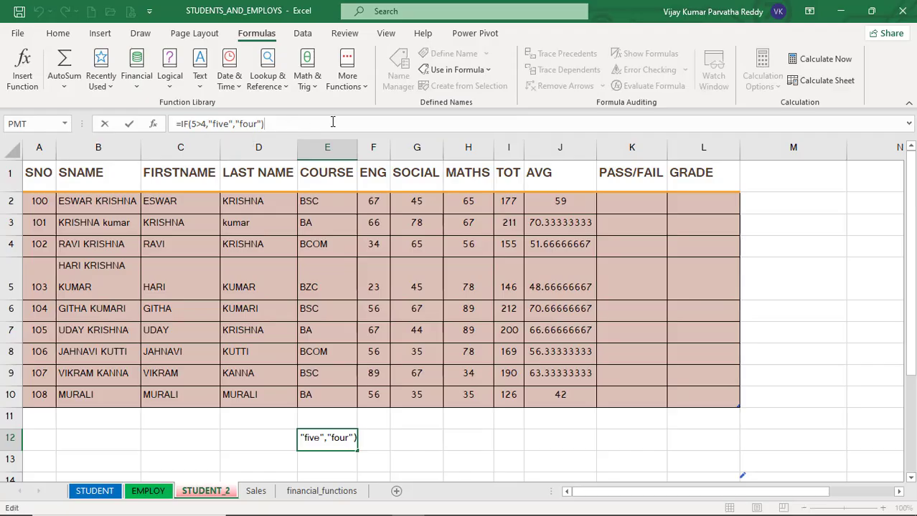
key("Return")
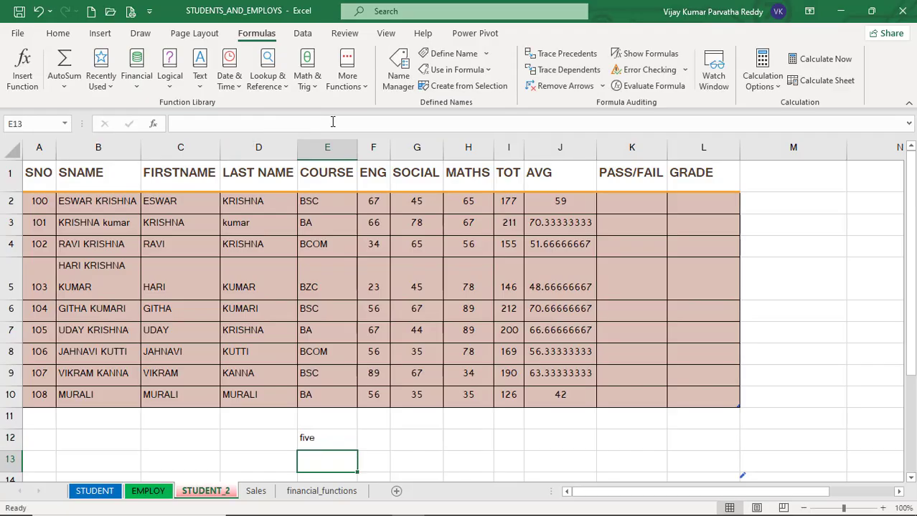
left_click(319, 441)
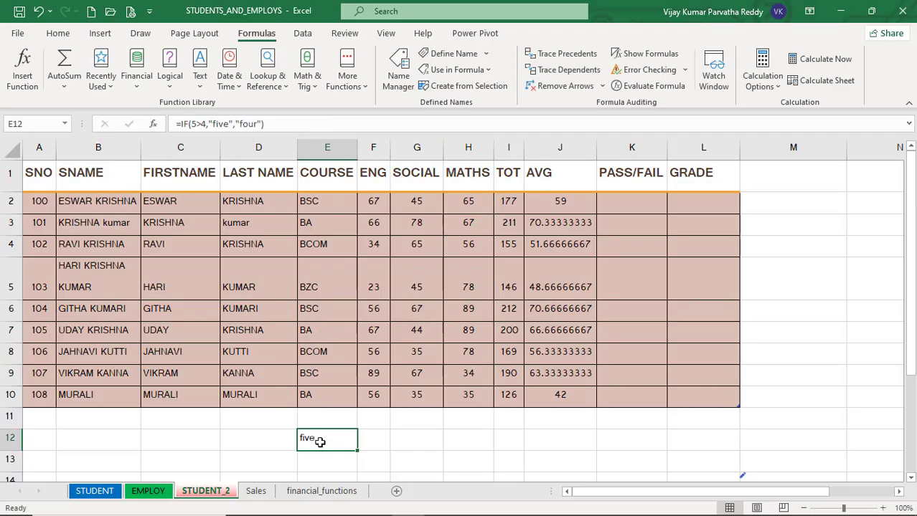
key("Delete")
In K2, begin an IF formula whose condition is an AND testing that F2, G2 and H2 are each >=35.
left_click(379, 417)
left_click(412, 416)
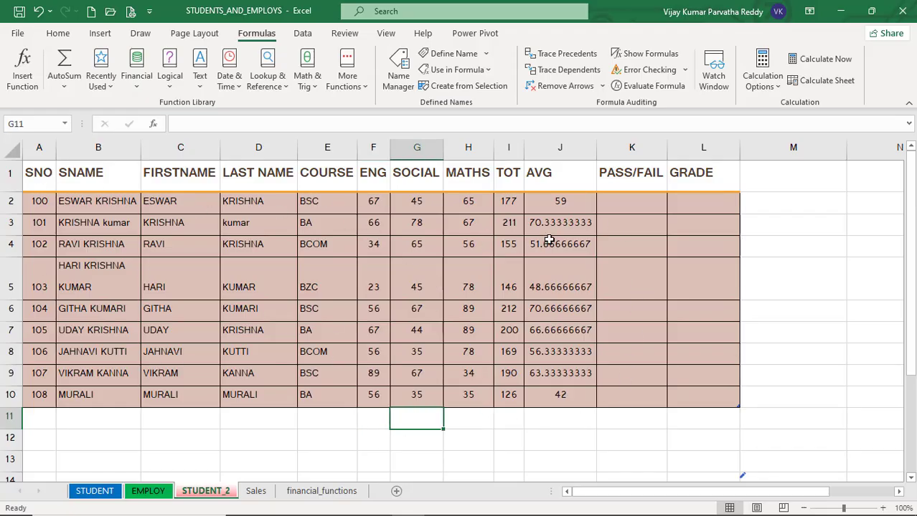
left_click(620, 203)
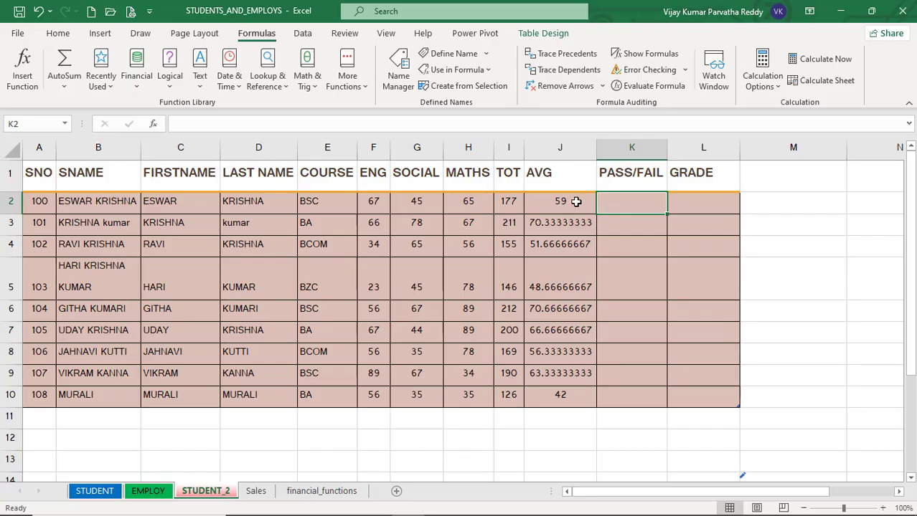
left_click(376, 124)
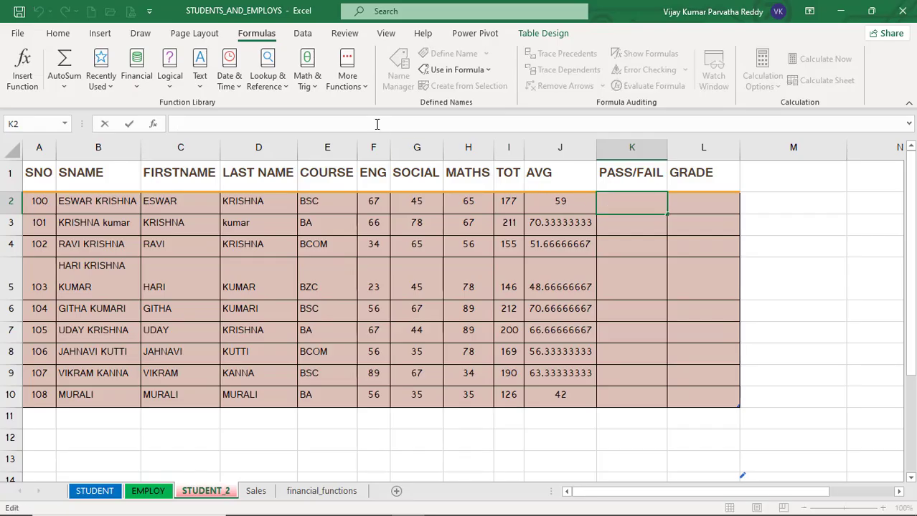
type("=i")
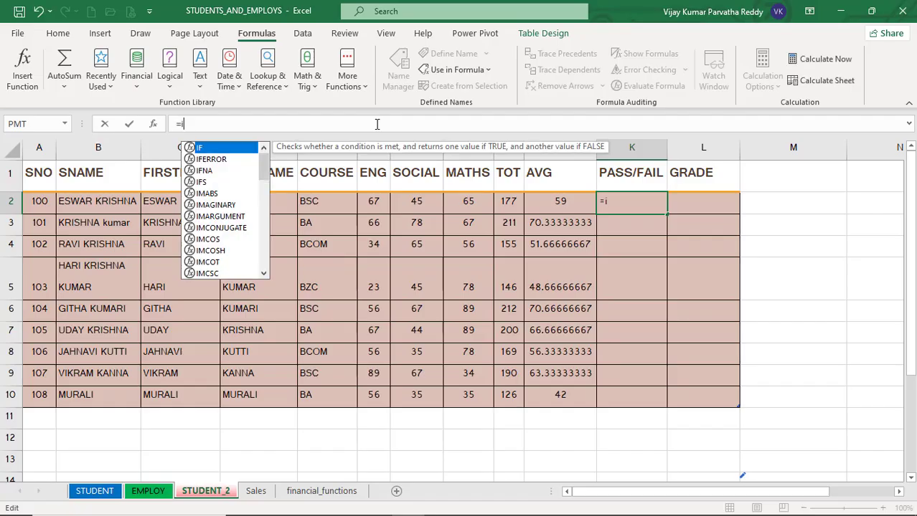
type("f(")
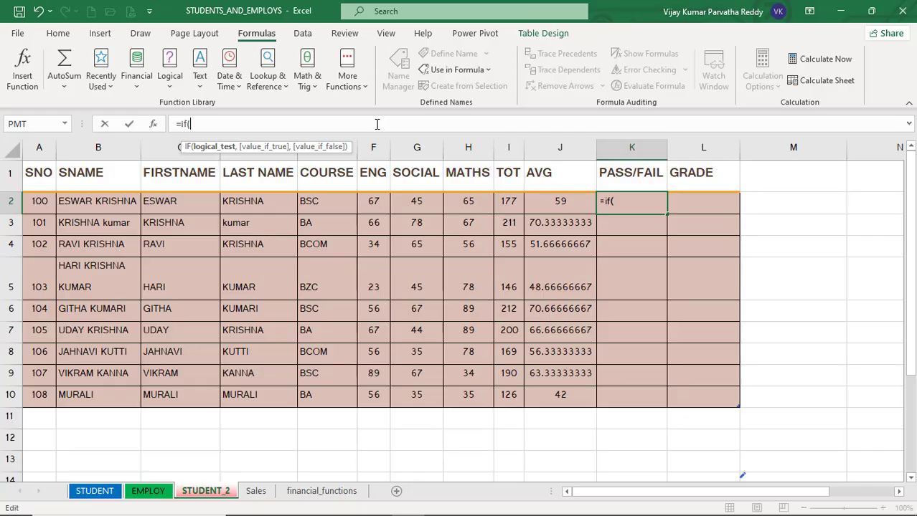
type("and")
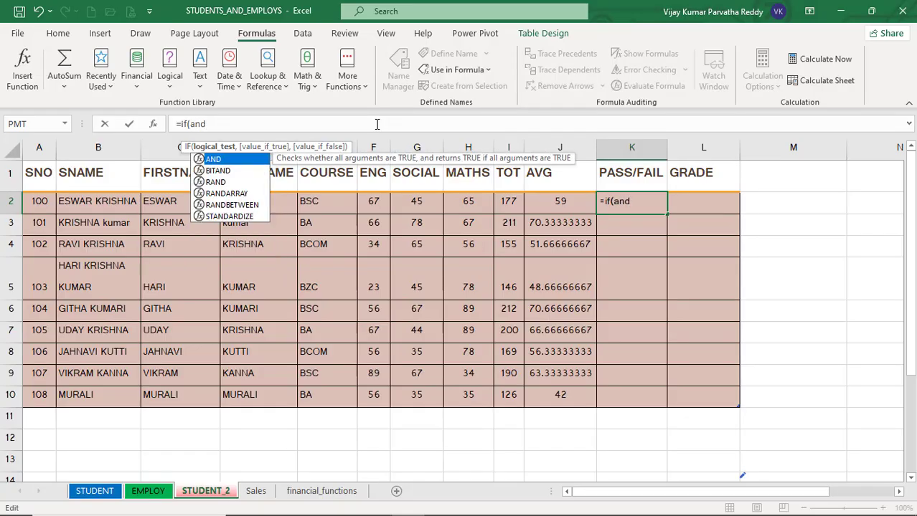
type("(")
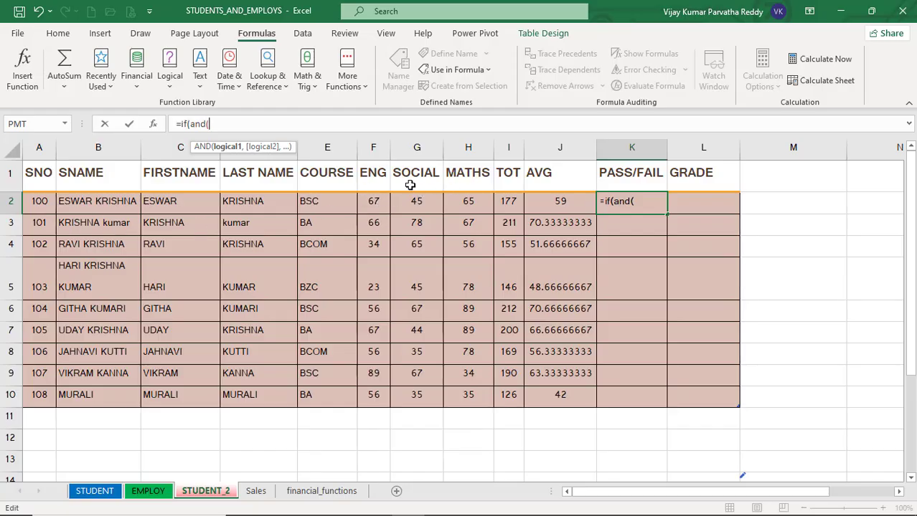
type("f2>")
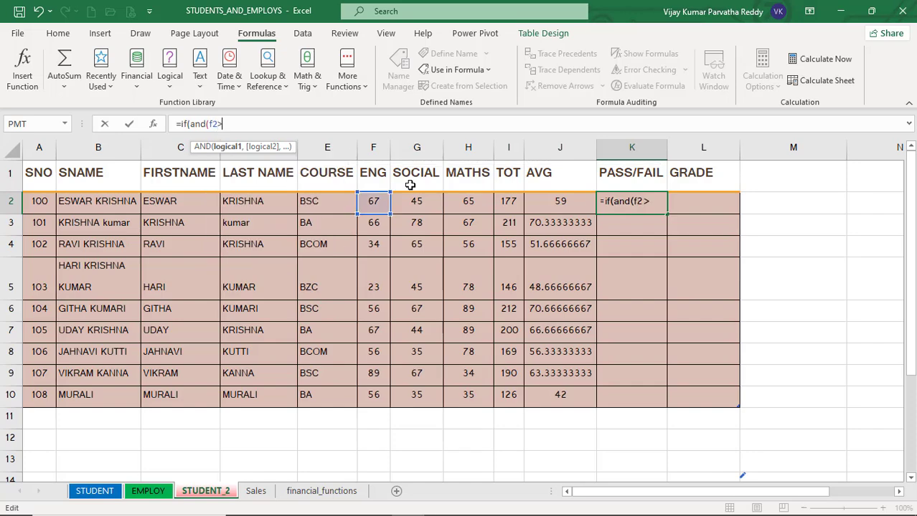
type("=35,")
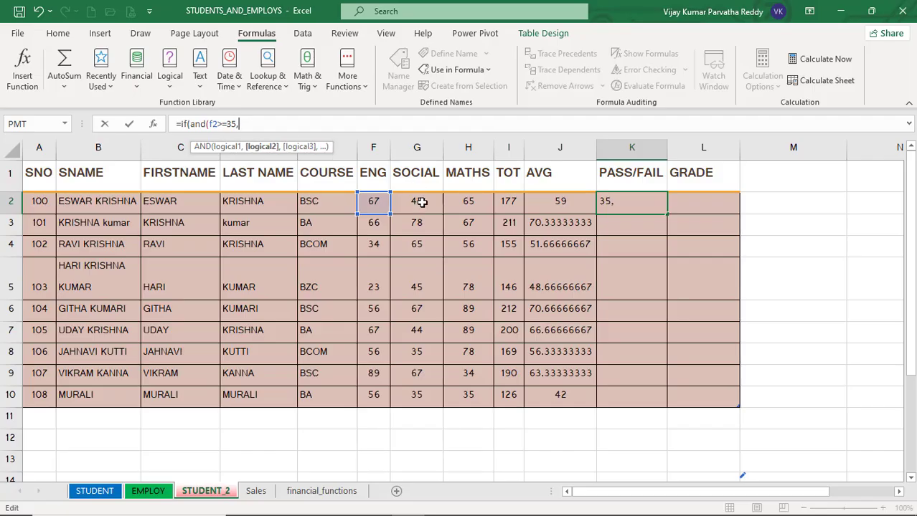
type("g 2>=35")
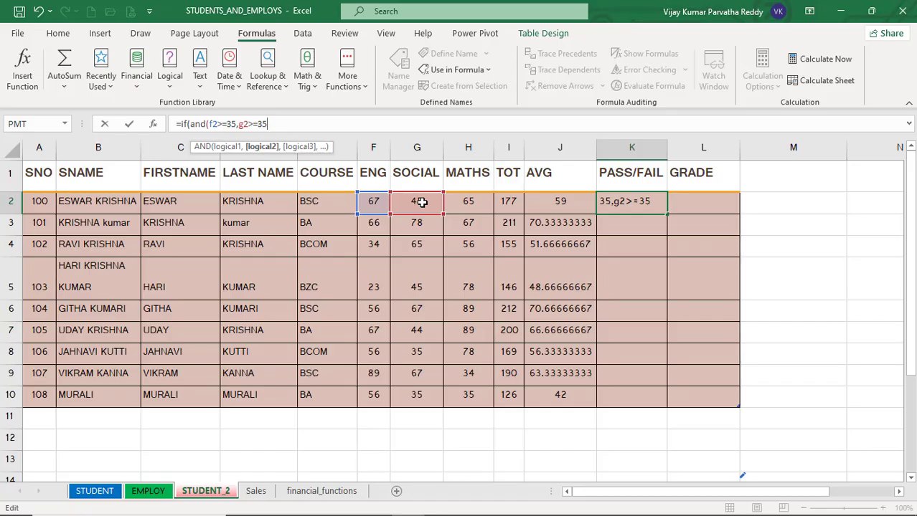
type(",")
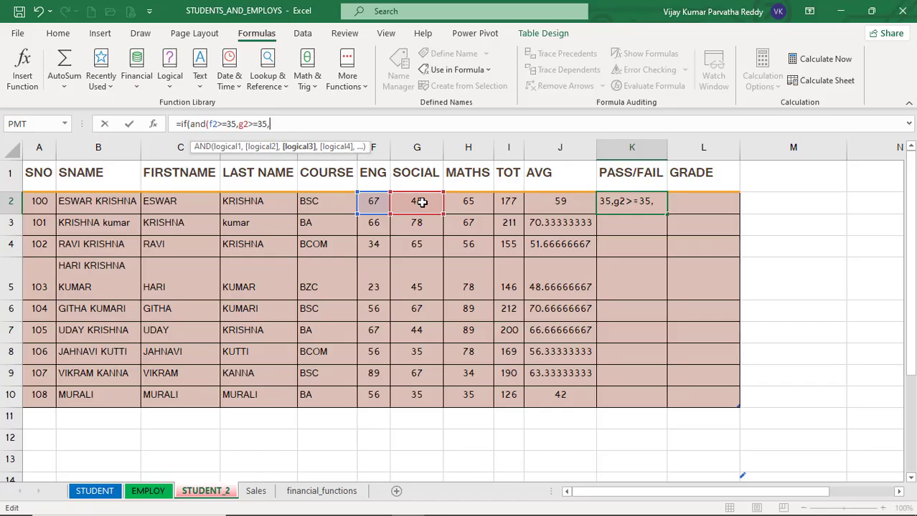
type("h2>=35")
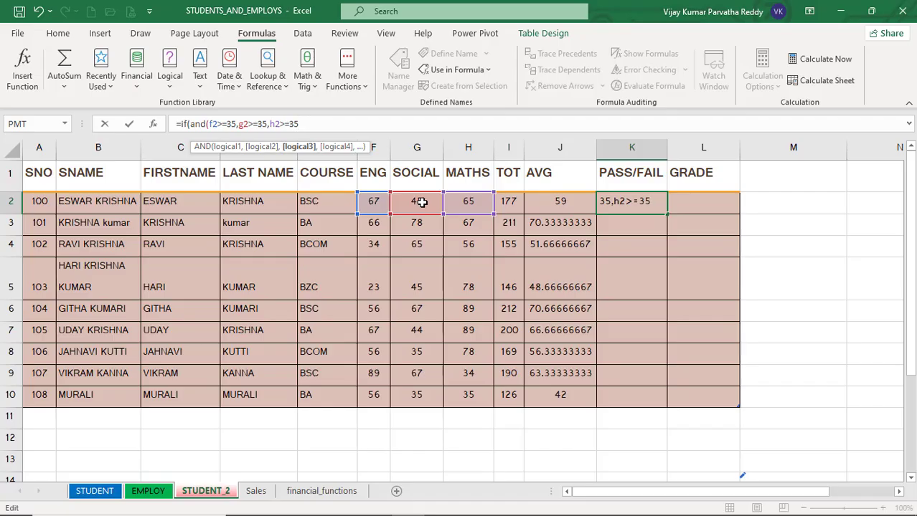
type(")")
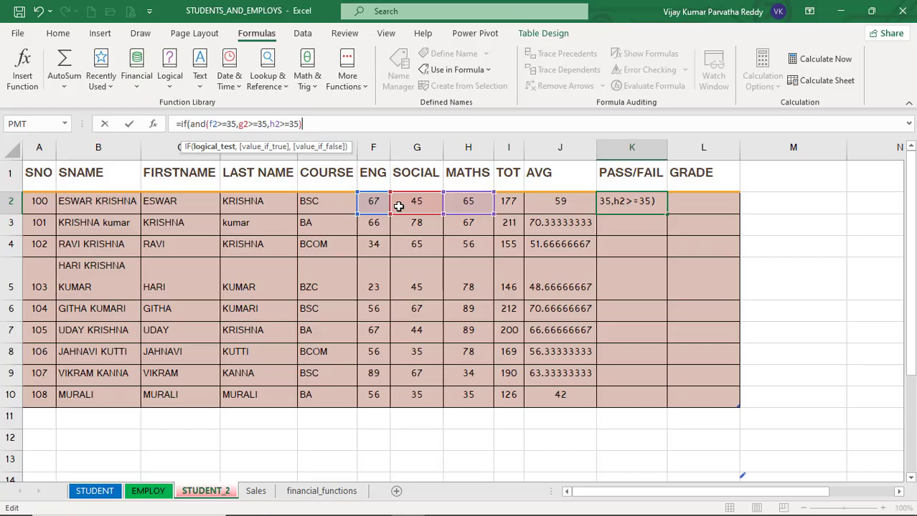
Complete K2's IF formula to return "PASS" when true and "FAIL" otherwise, and confirm it.
type(",")
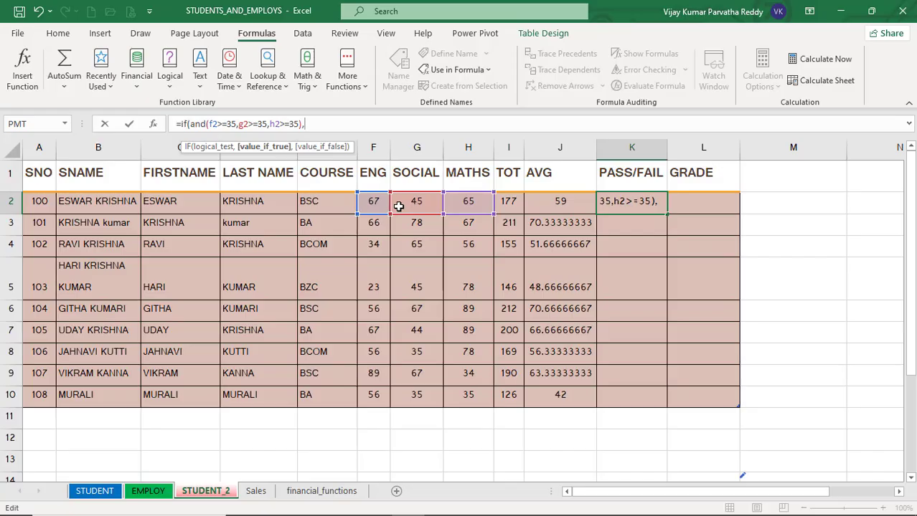
type("\"PASS\"")
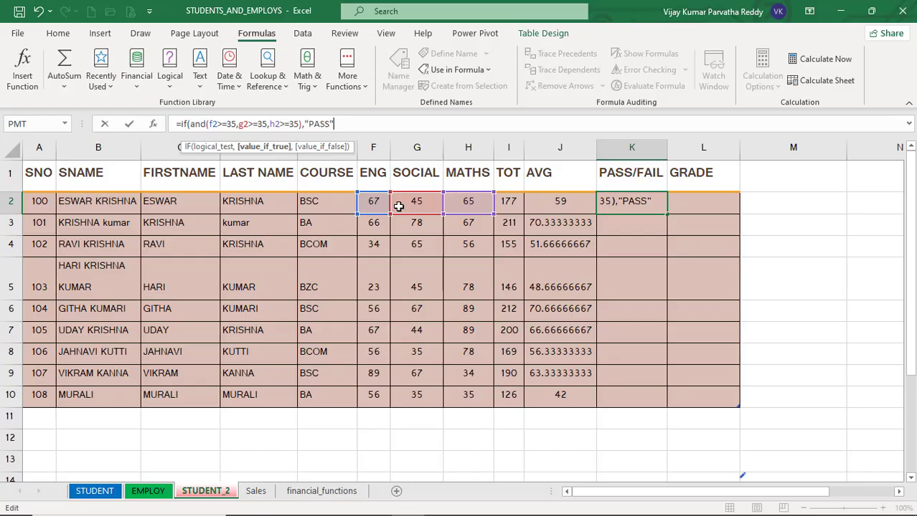
type(",")
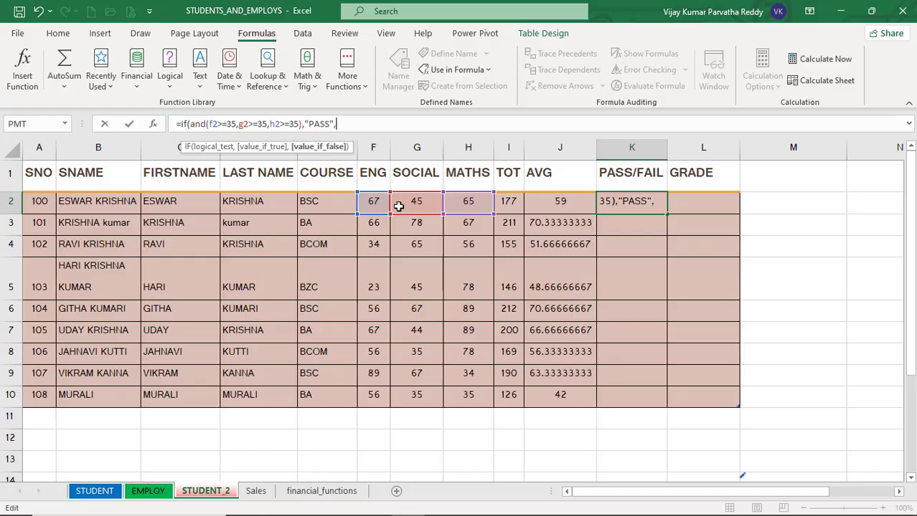
type("\"fa")
key("BackSpace")
key("BackSpace")
type("FAIL")
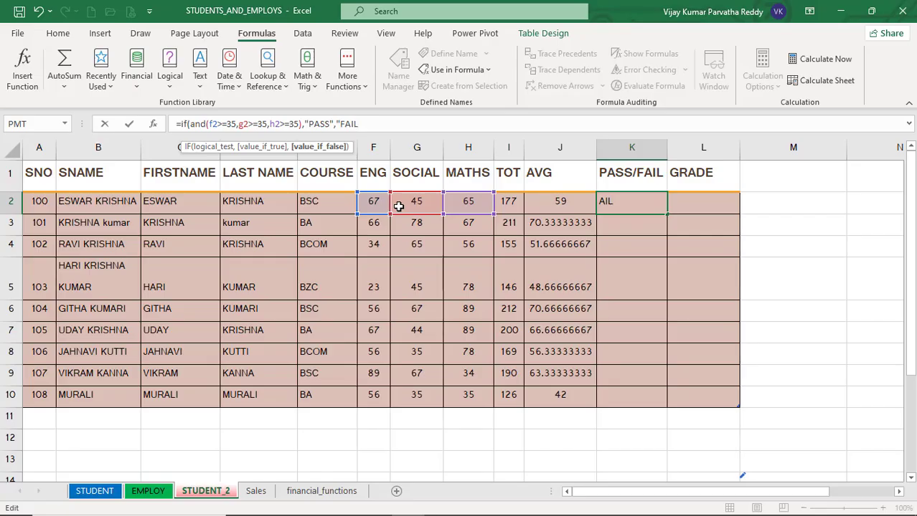
type("\")")
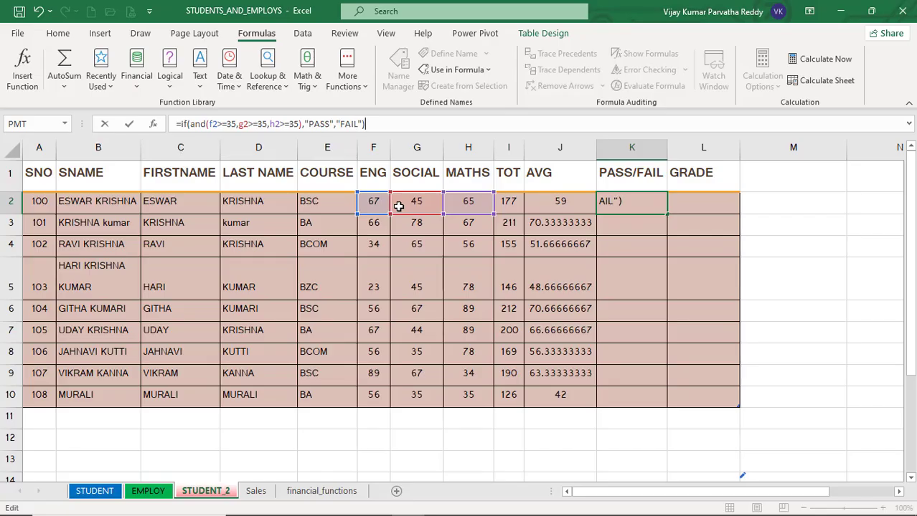
key("Return")
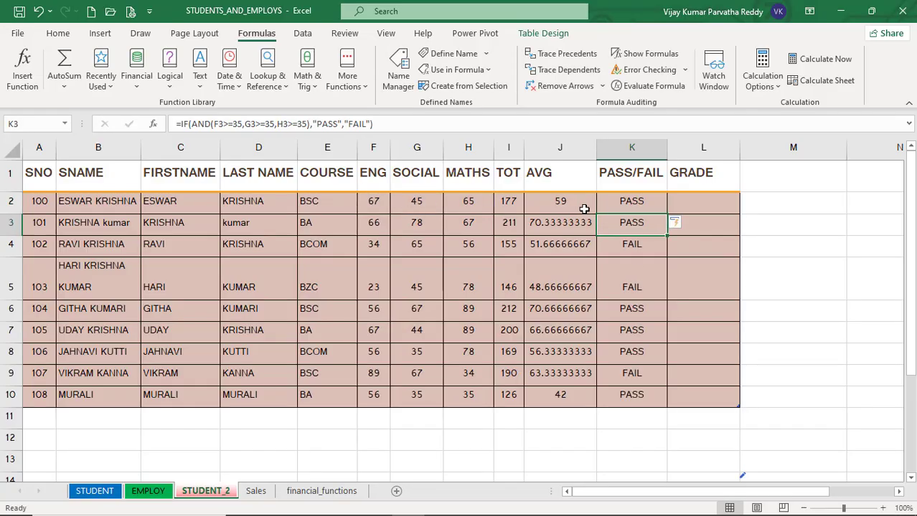
Fill K2's PASS/FAIL formula down the column through K10.
left_click(615, 207)
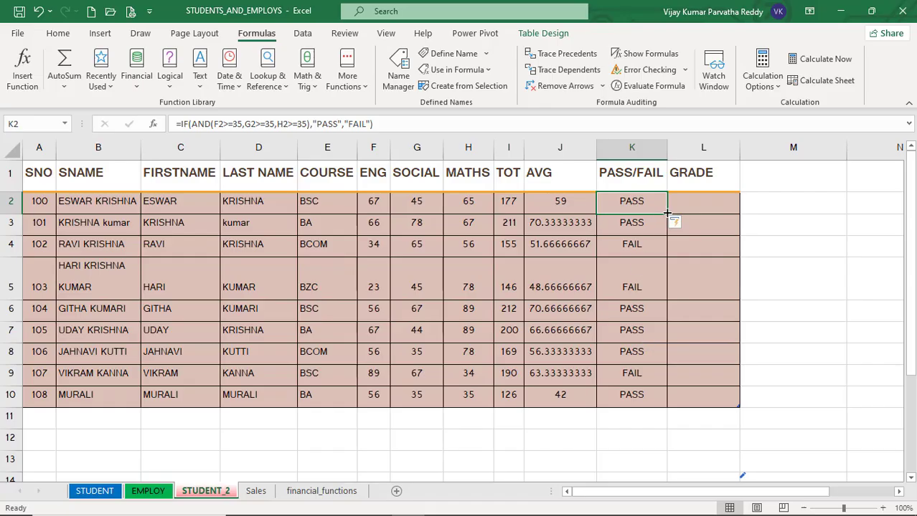
left_click_drag(666, 213, 664, 405)
left_click(627, 223)
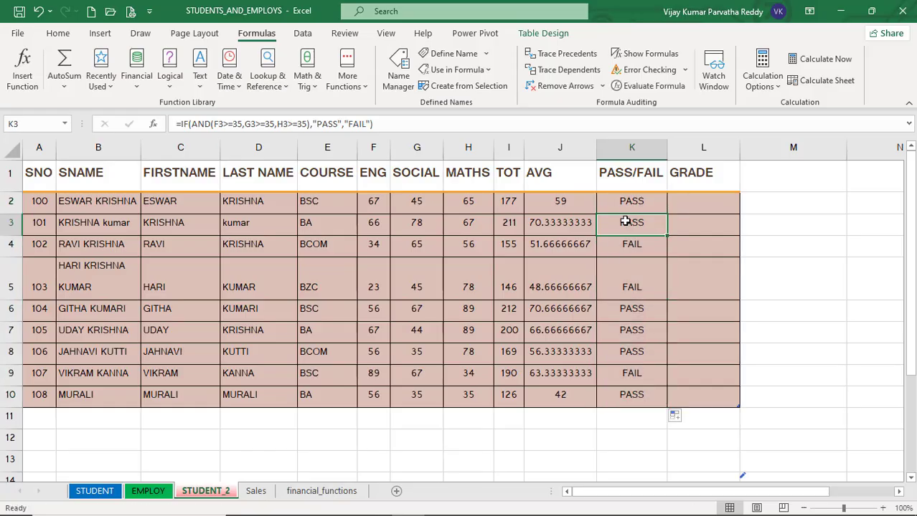
Inspect the PASS/FAIL formulas and the ENG marks for the first few students.
left_click(626, 206)
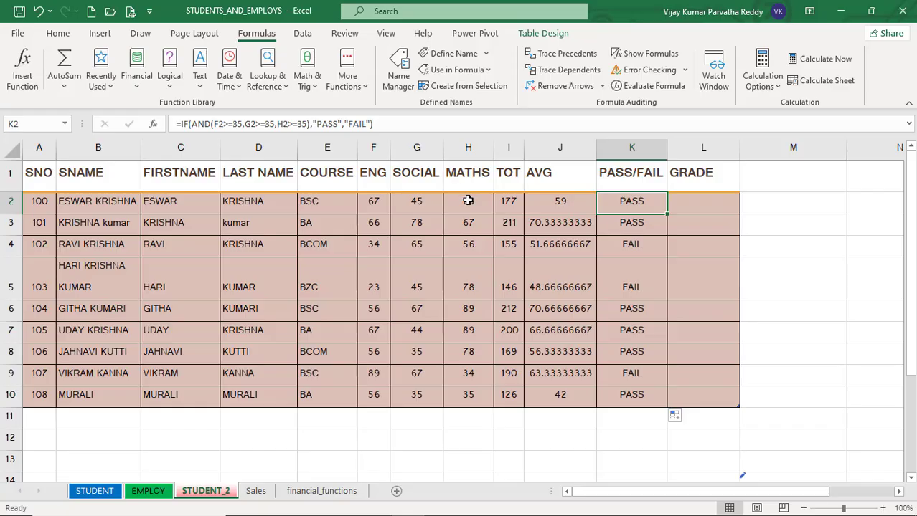
left_click(622, 247)
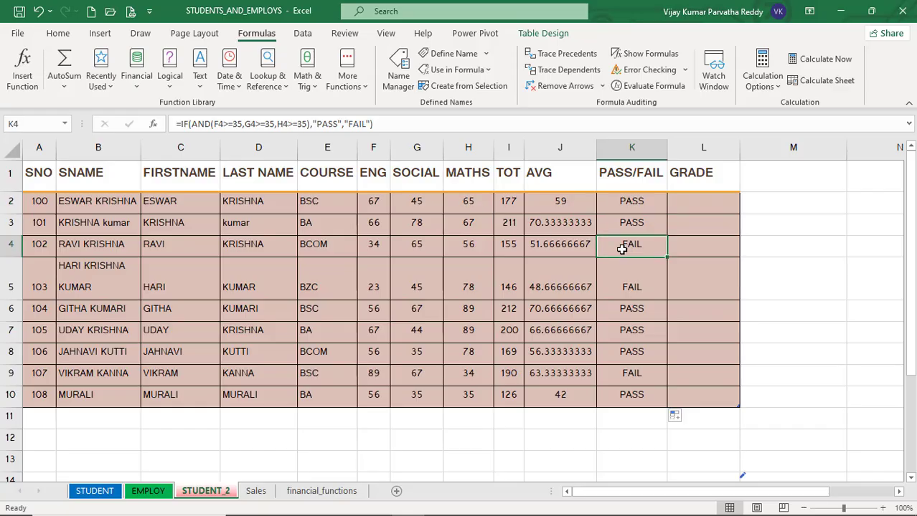
left_click(372, 248)
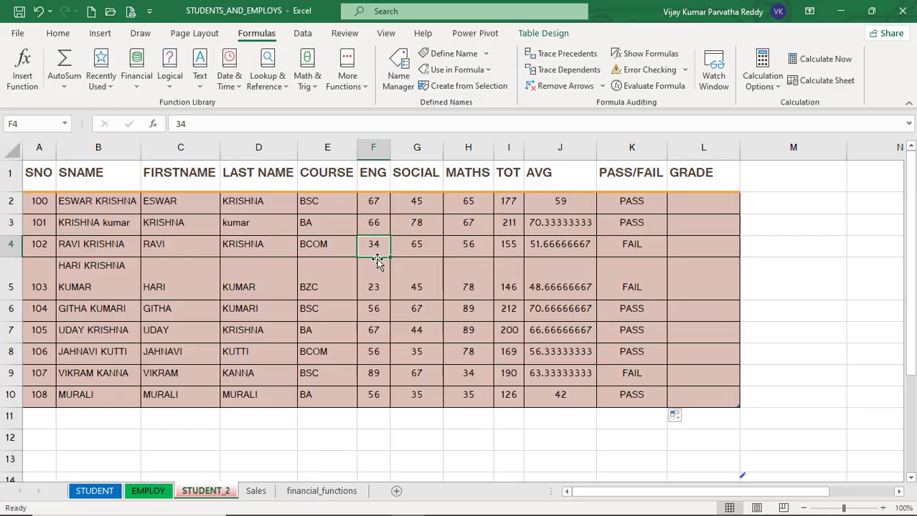
left_click(610, 251)
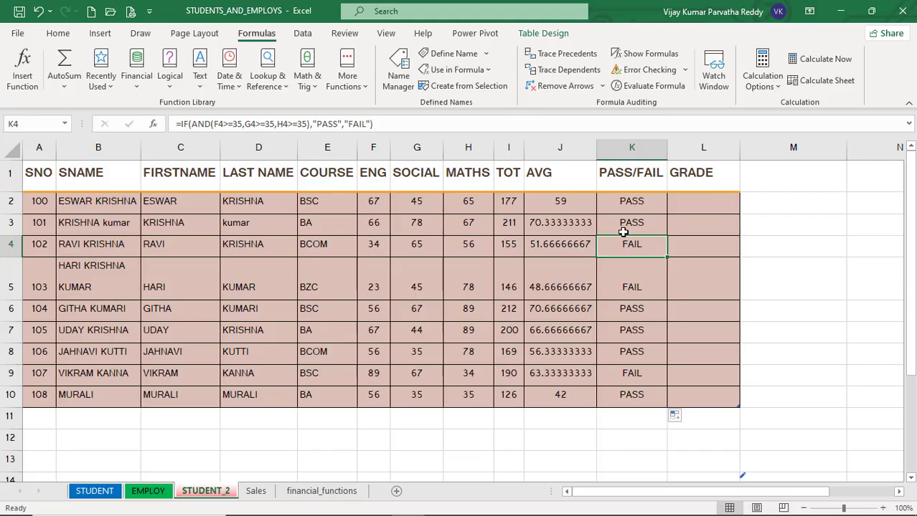
left_click(624, 205)
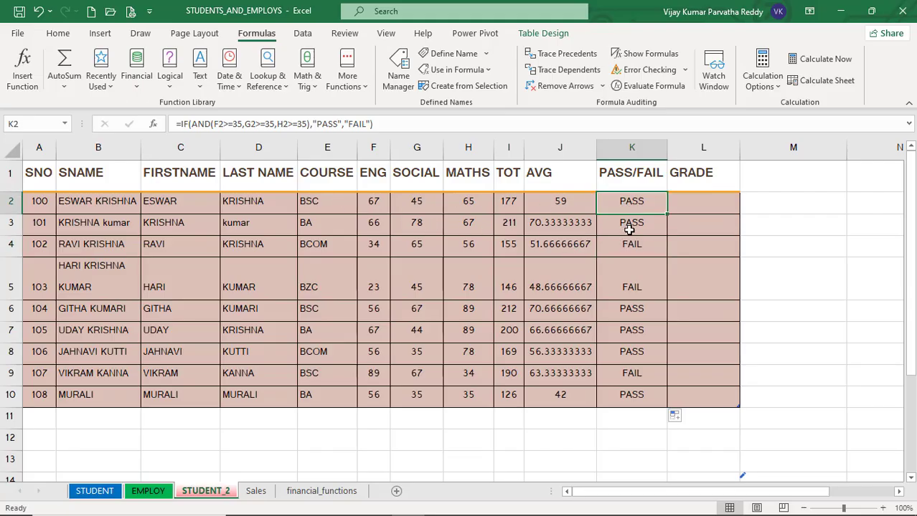
left_click(629, 229)
left_click(631, 246)
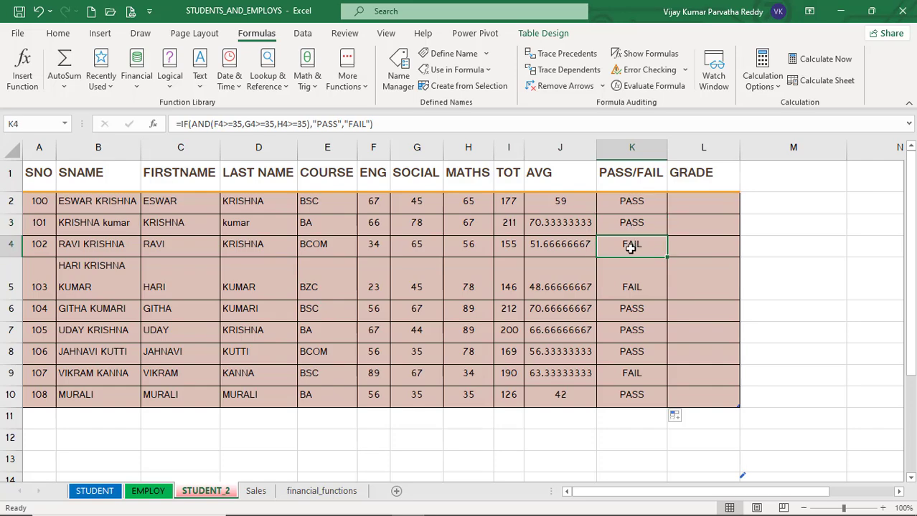
left_click(631, 286)
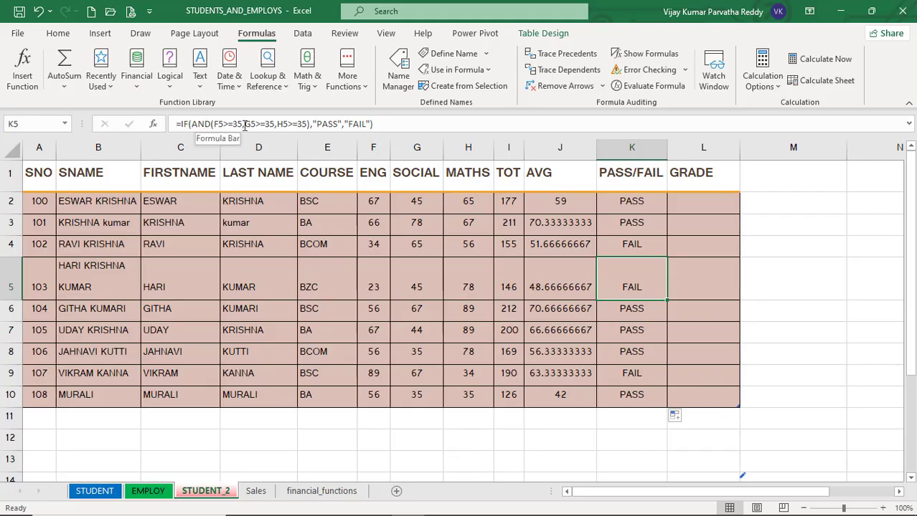
left_click(701, 205)
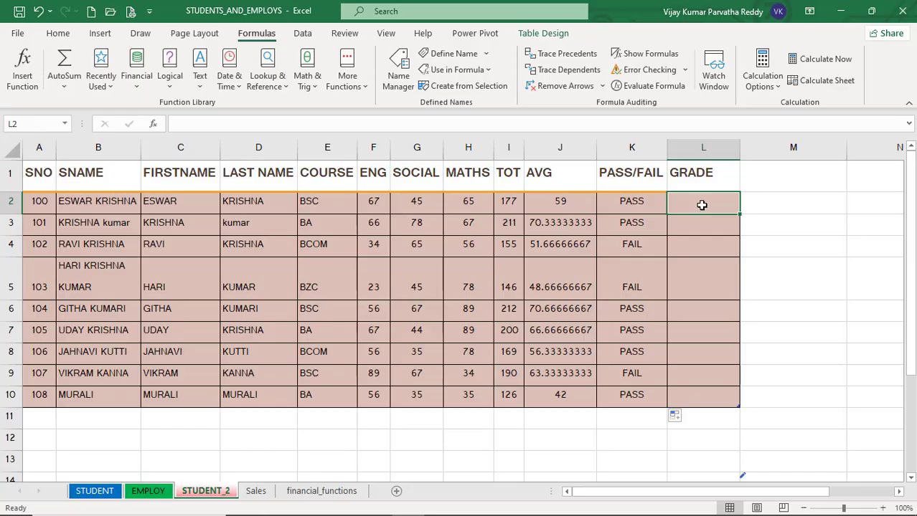
left_click(684, 248)
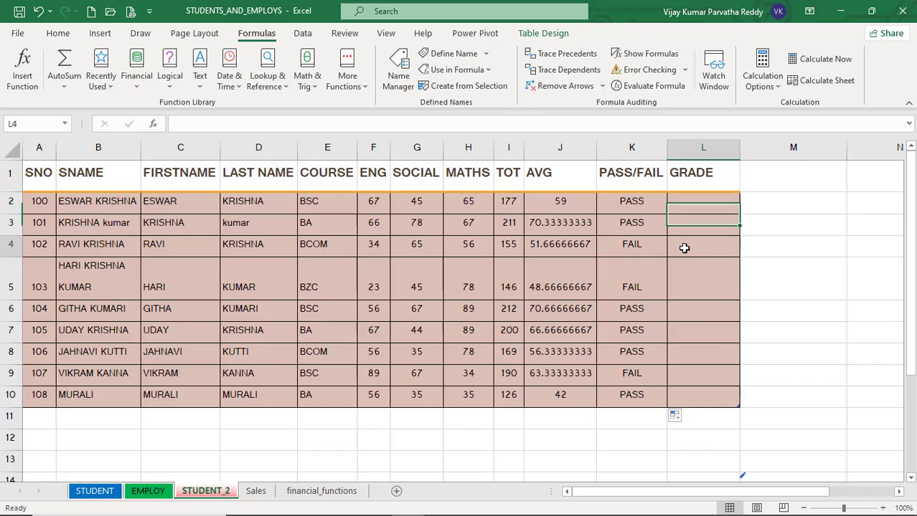
left_click(685, 203)
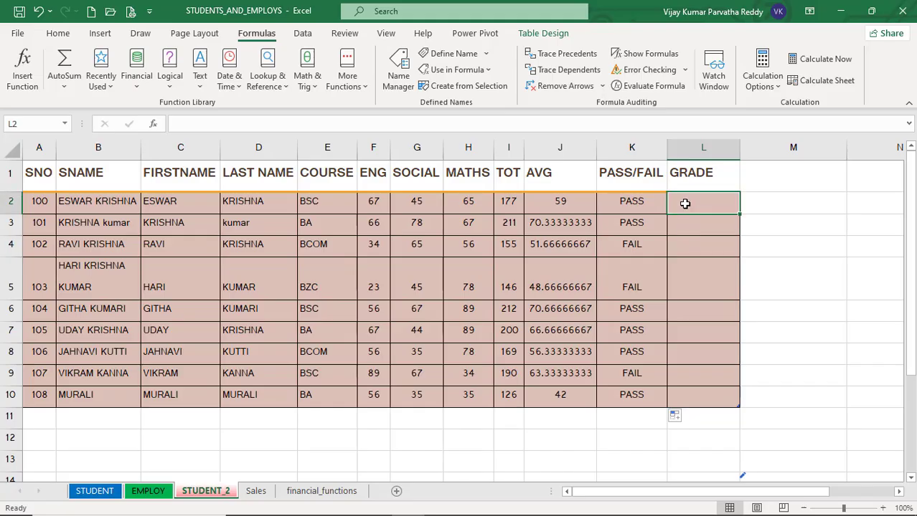
left_click(695, 247)
left_click(691, 208)
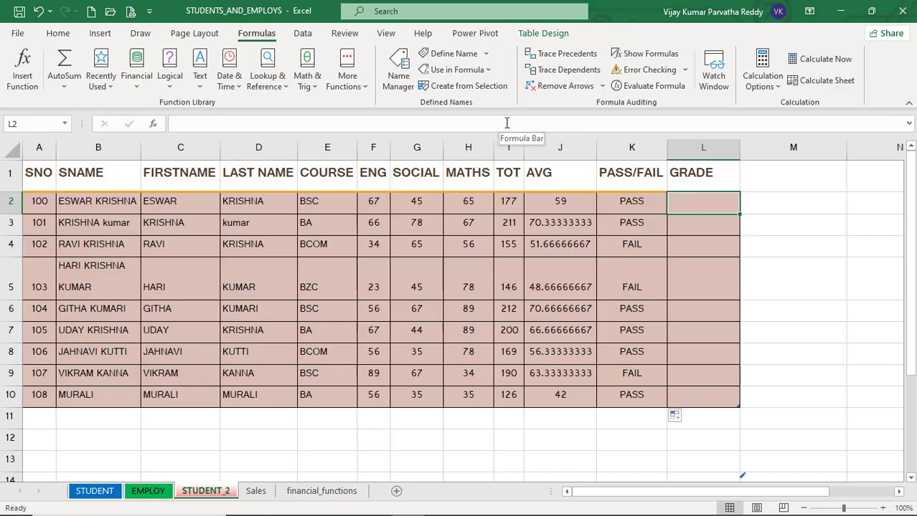
left_click(624, 202)
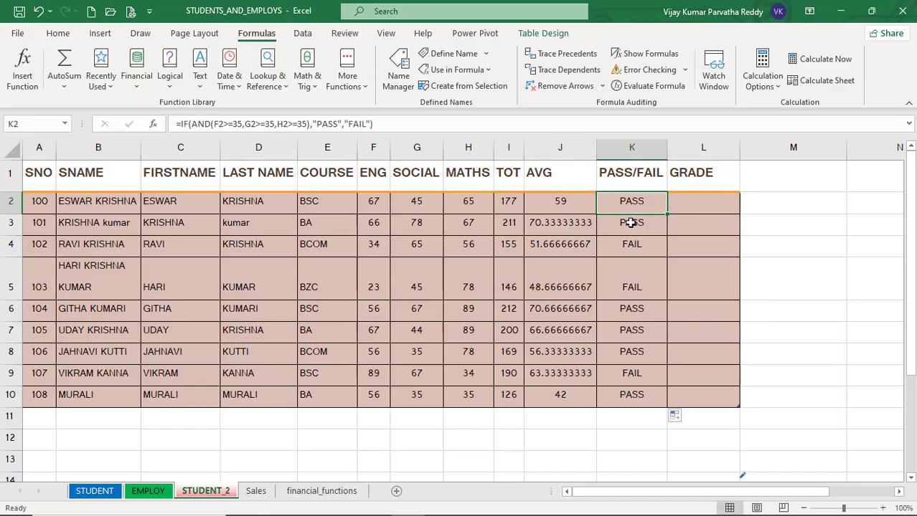
In L2, begin an IF formula whose condition tests whether K2 equals "PASS".
left_click(687, 203)
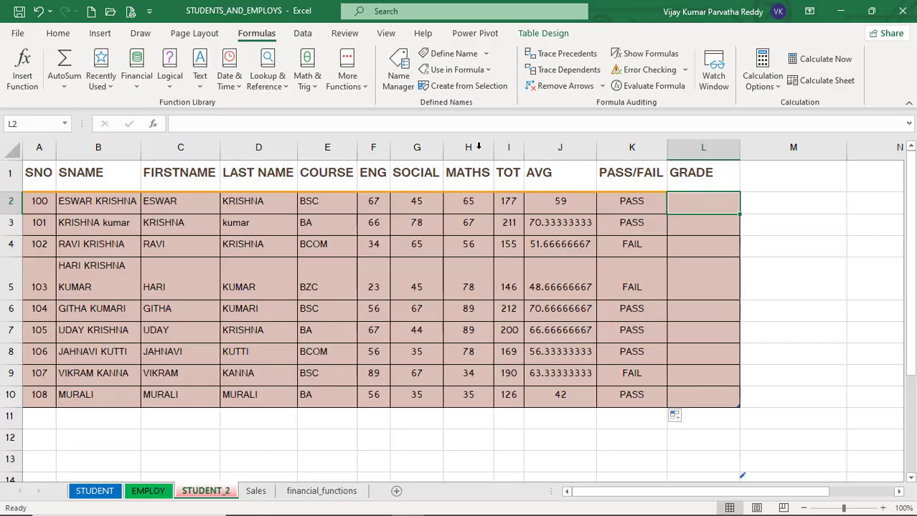
left_click(442, 121)
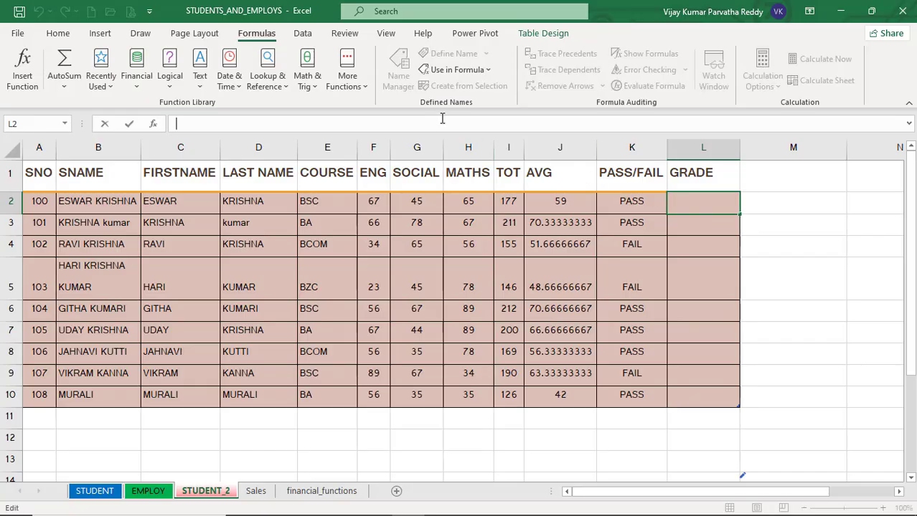
type("=i")
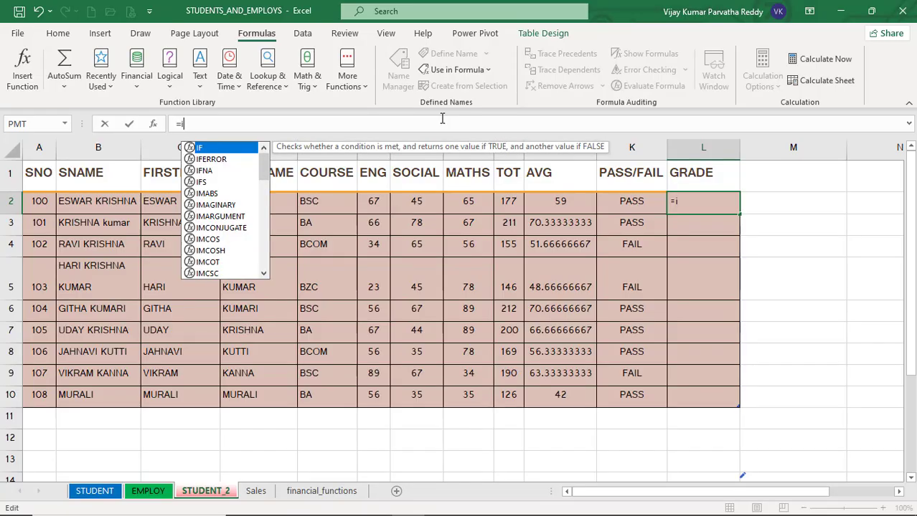
type("f(")
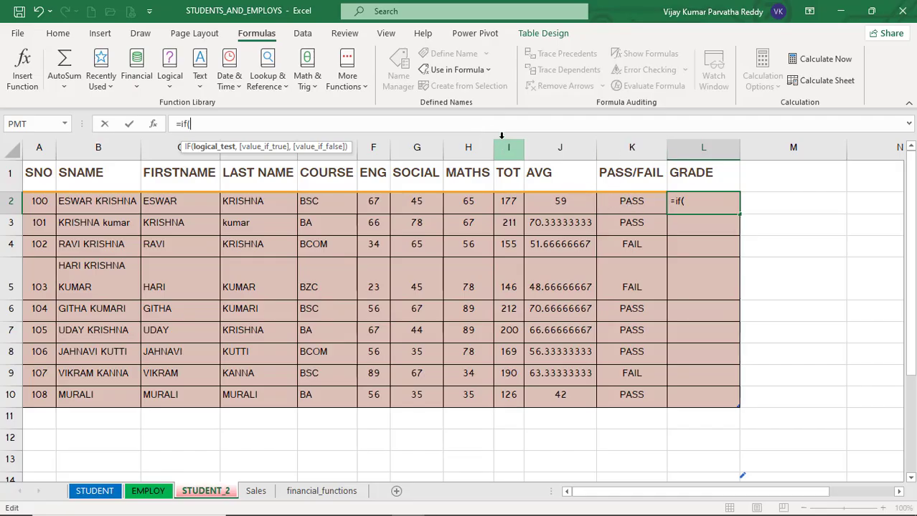
type("k")
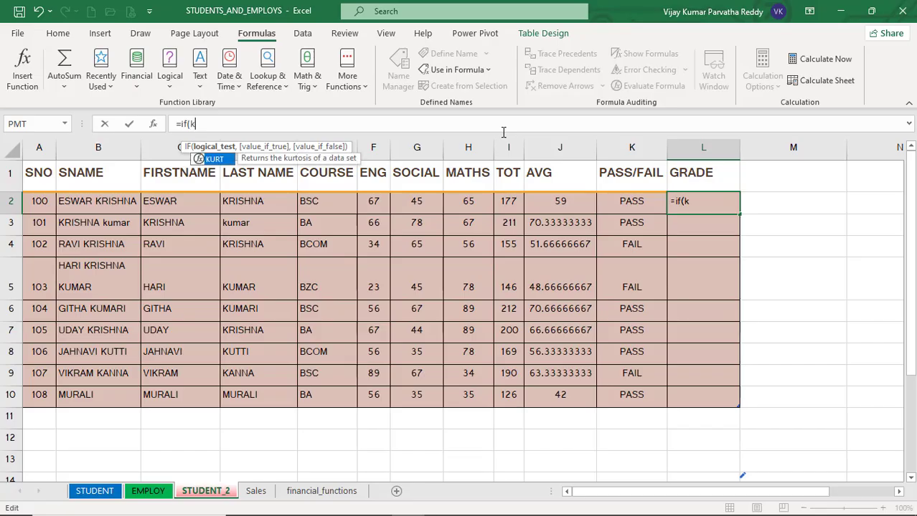
type("2=")
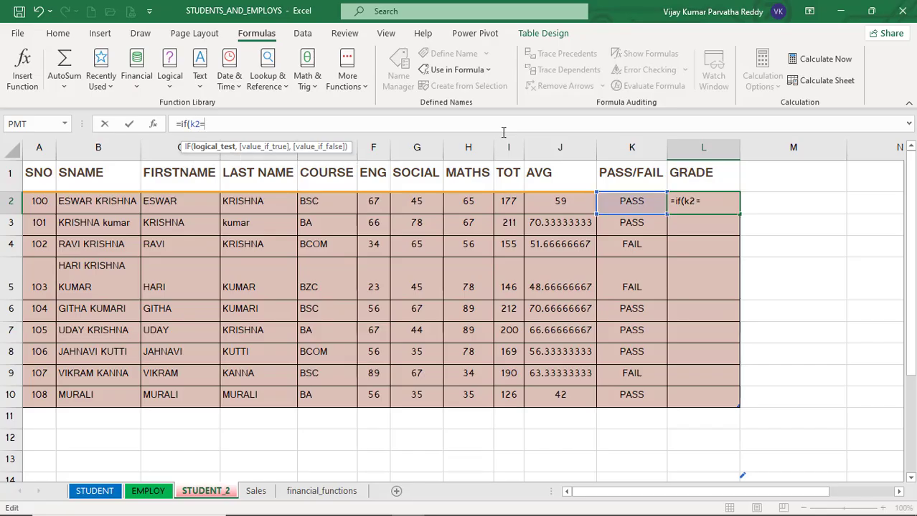
type("\"PASS\",")
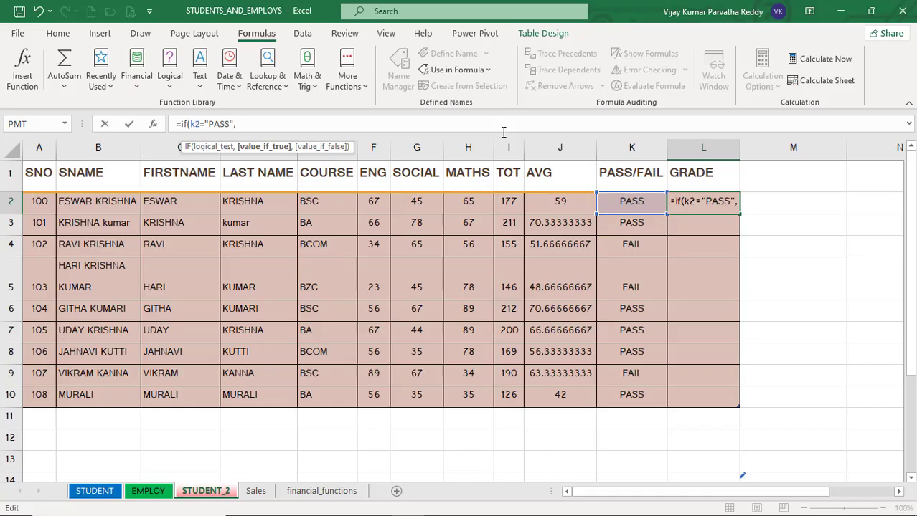
Nest an IF in L2's formula that returns "A" when J2 is >=70.
type("if(")
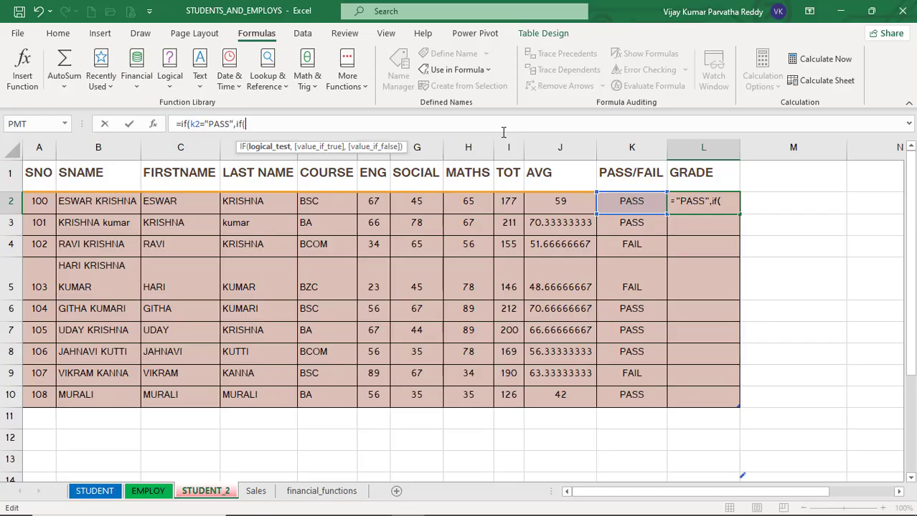
type("j2")
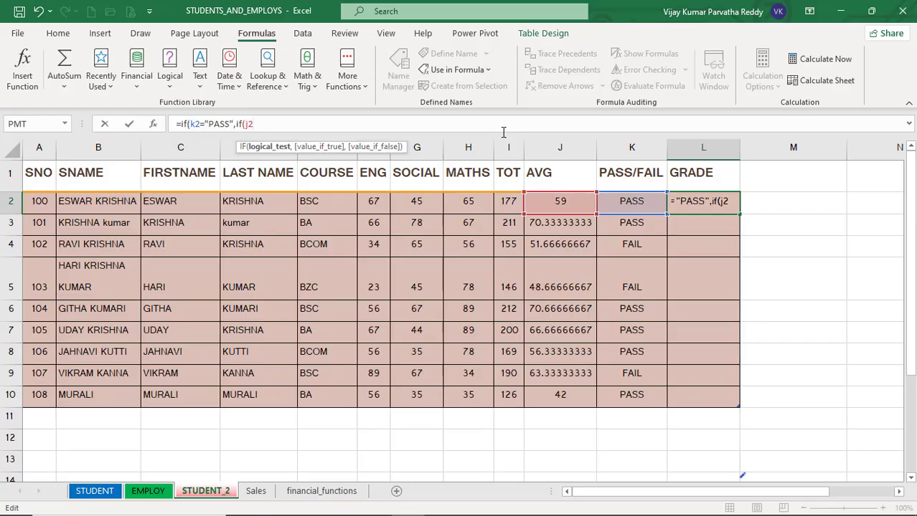
type(">=70,")
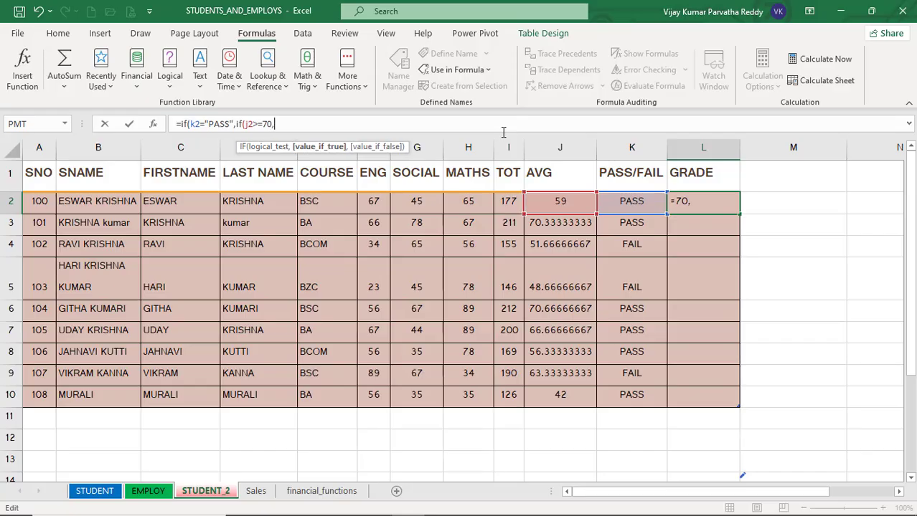
type("\"A\",")
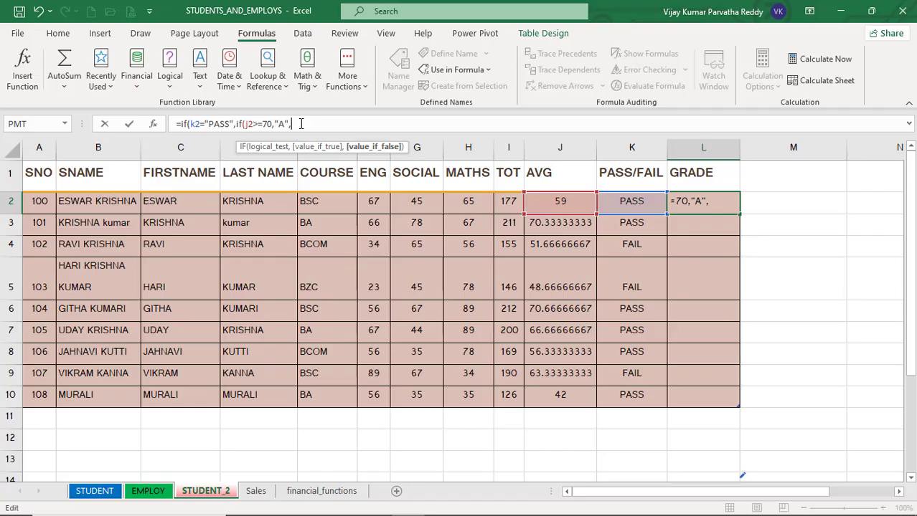
Nest a further IF returning "B" when J2 is >=60.
type("if(")
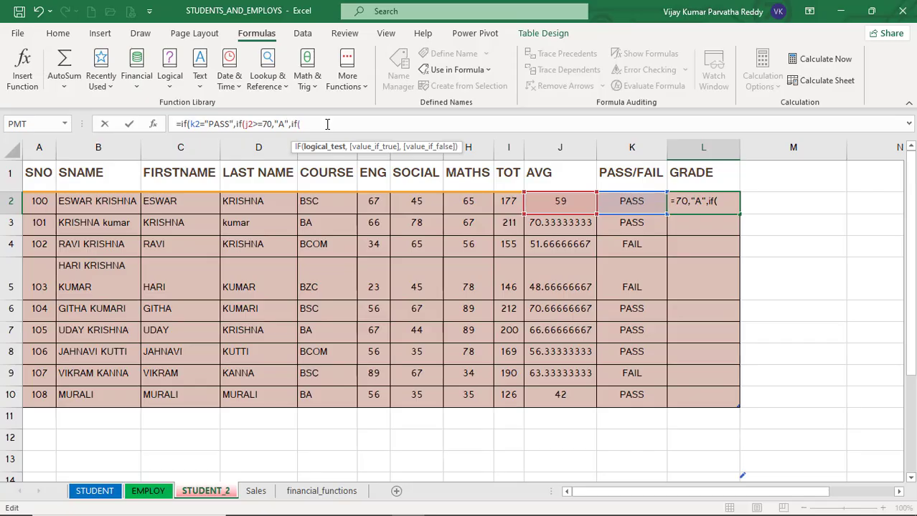
type("j2")
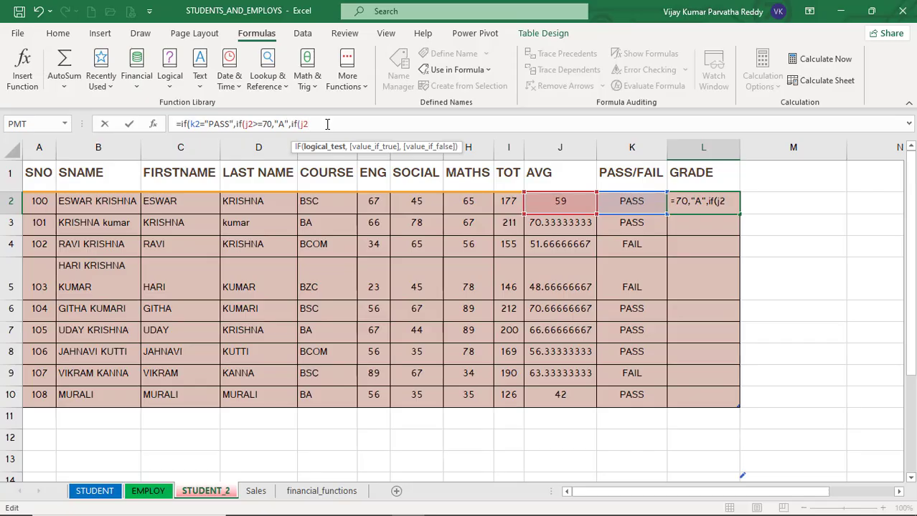
type(">=60,")
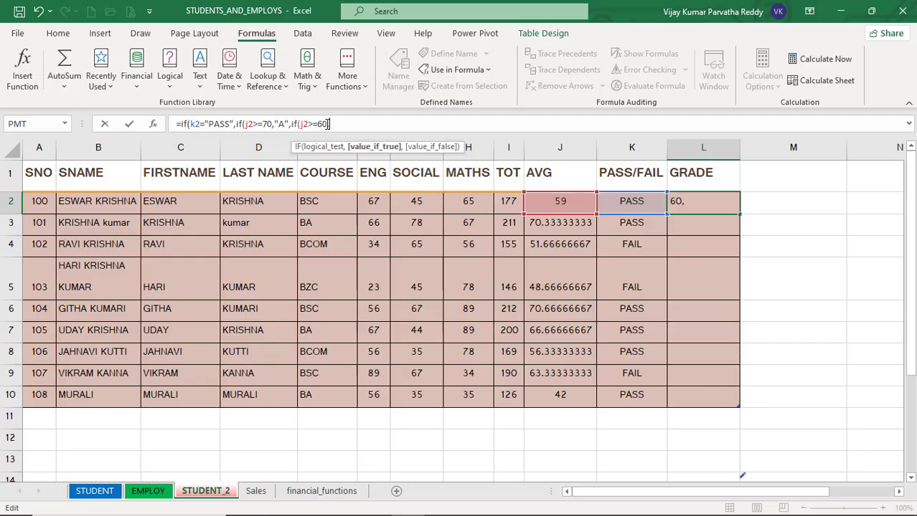
type("\"B\",")
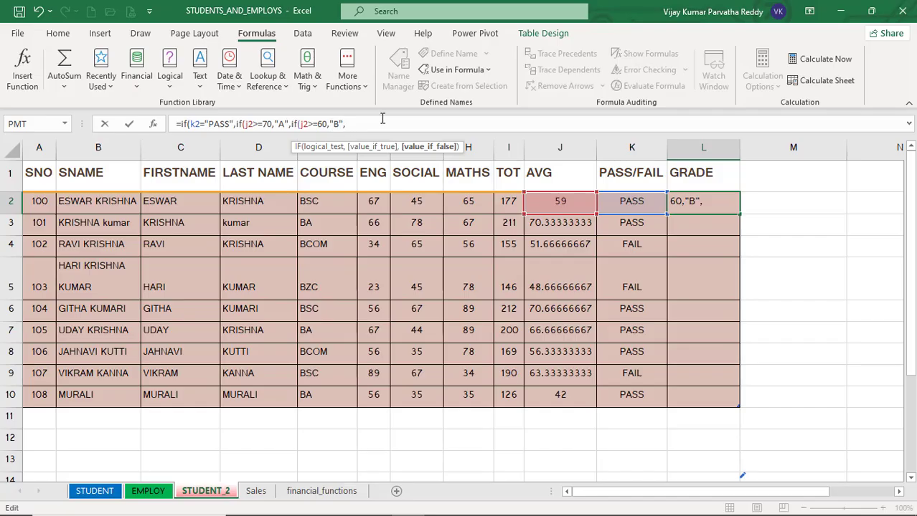
Nest another IF returning "C" when J2 is >=50.
type("if")
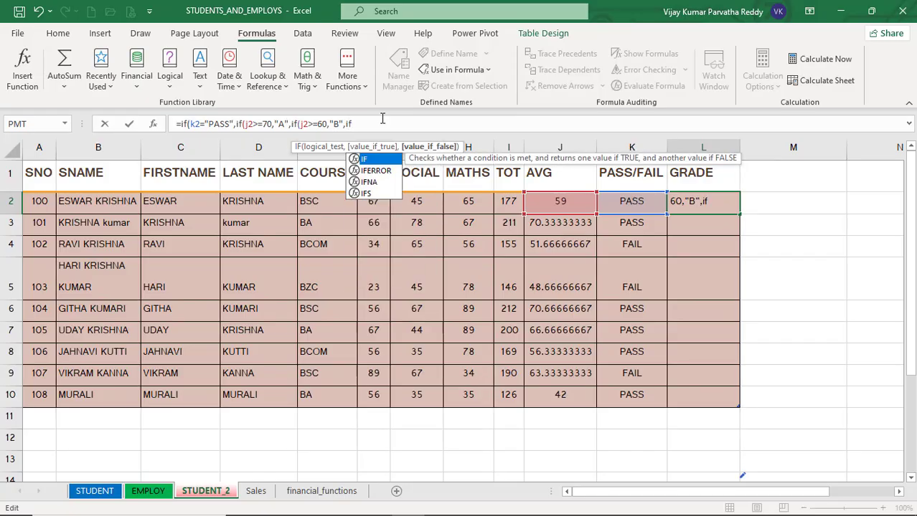
type("(")
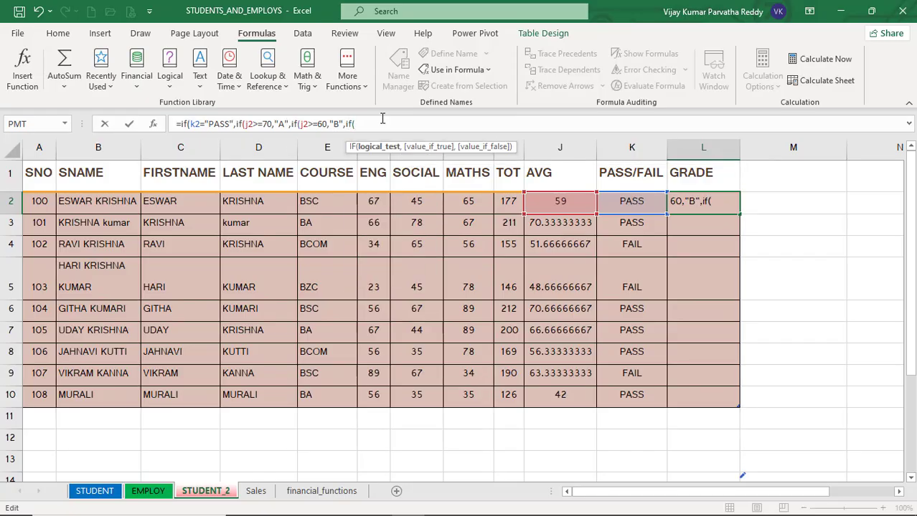
type("j2")
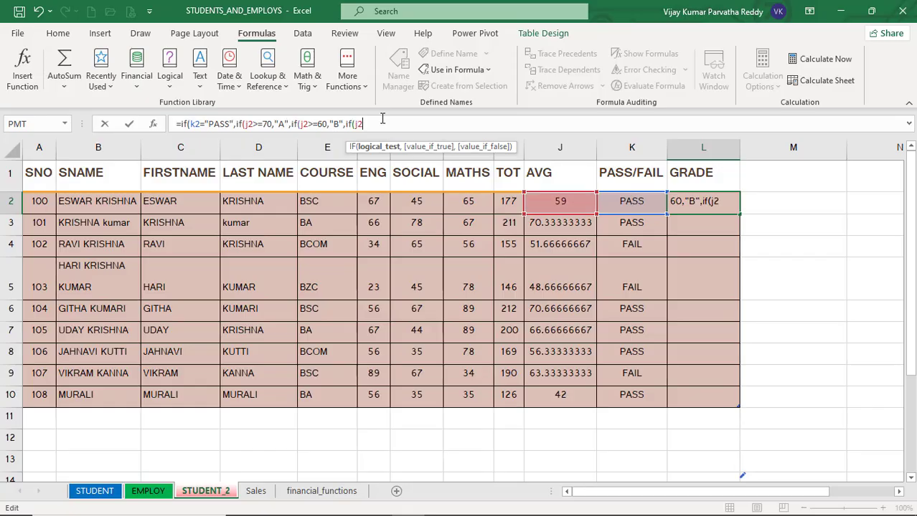
type(">=50,")
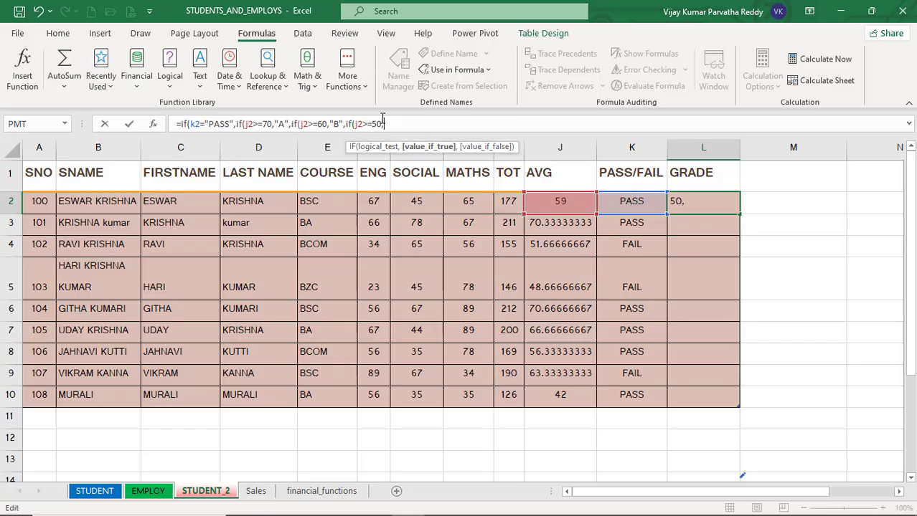
type("\"C\",")
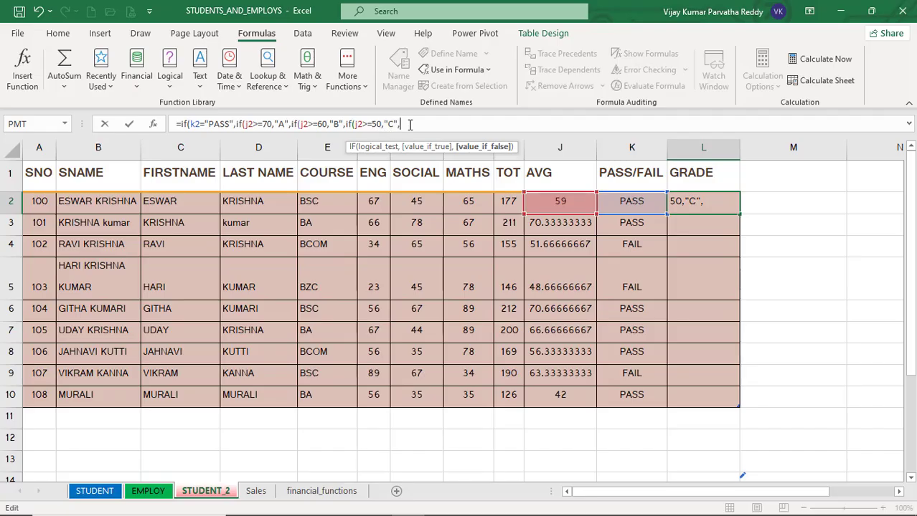
Add "D" as the final fallback grade and close the innermost IF.
type("\"D\"")
type(")")
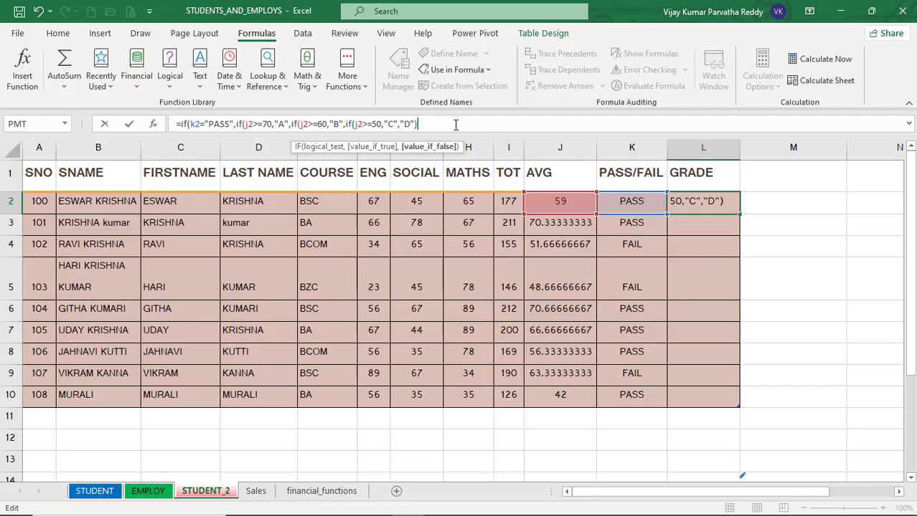
key("BackSpace")
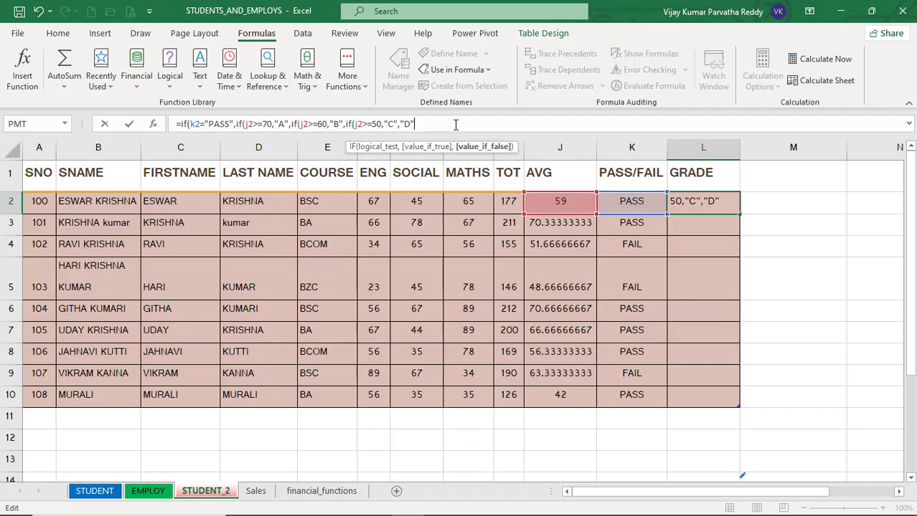
type(")")
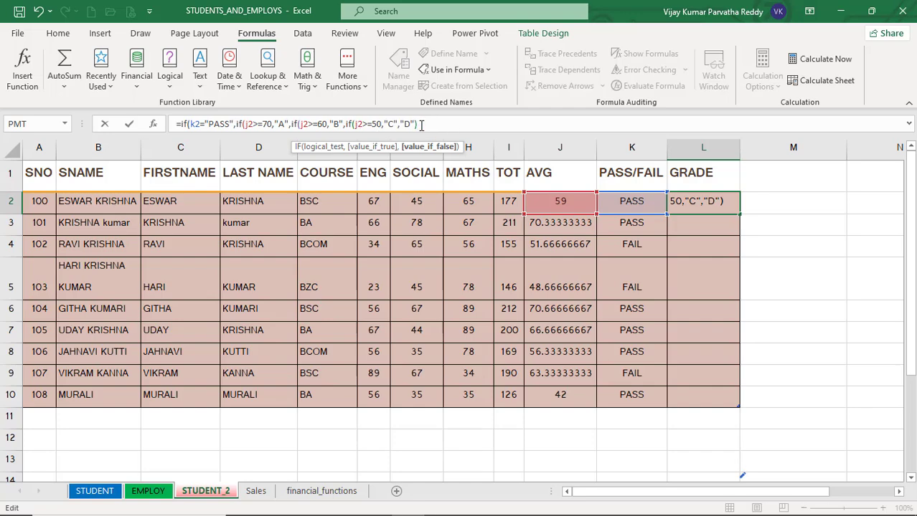
Add closing parentheses for the remaining nested IFs in L2's formula, checking each bracket pair.
left_click_drag(421, 125, 352, 129)
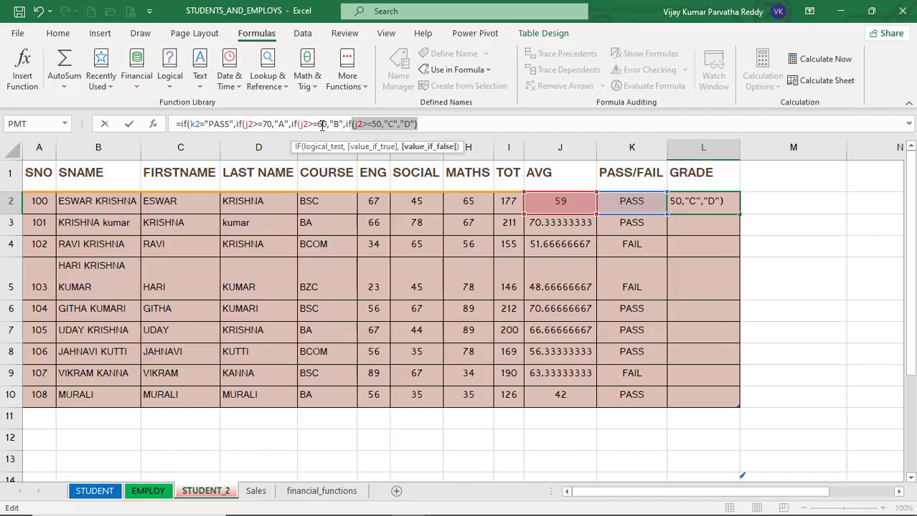
left_click(440, 123)
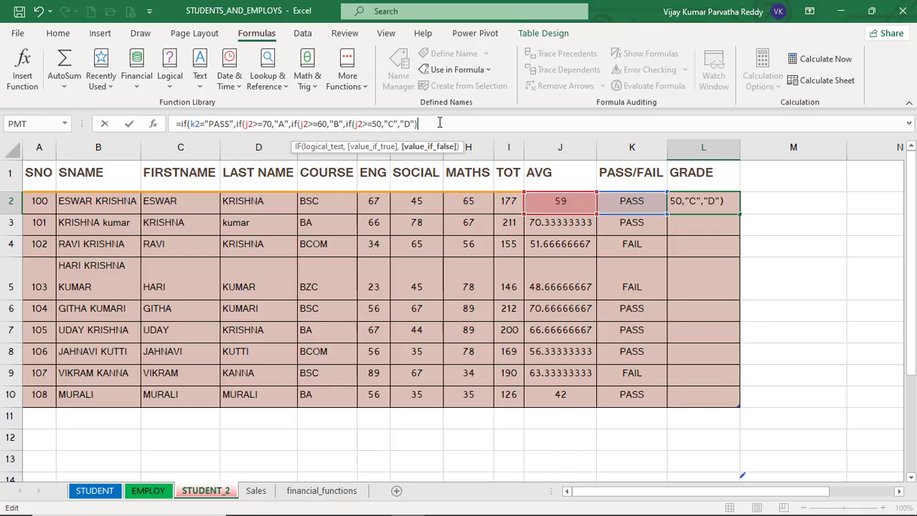
type(")")
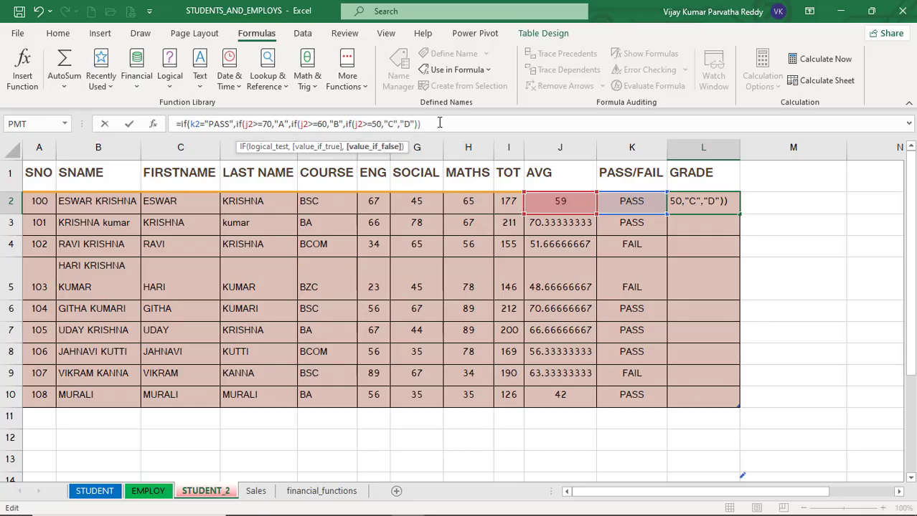
left_click(300, 124)
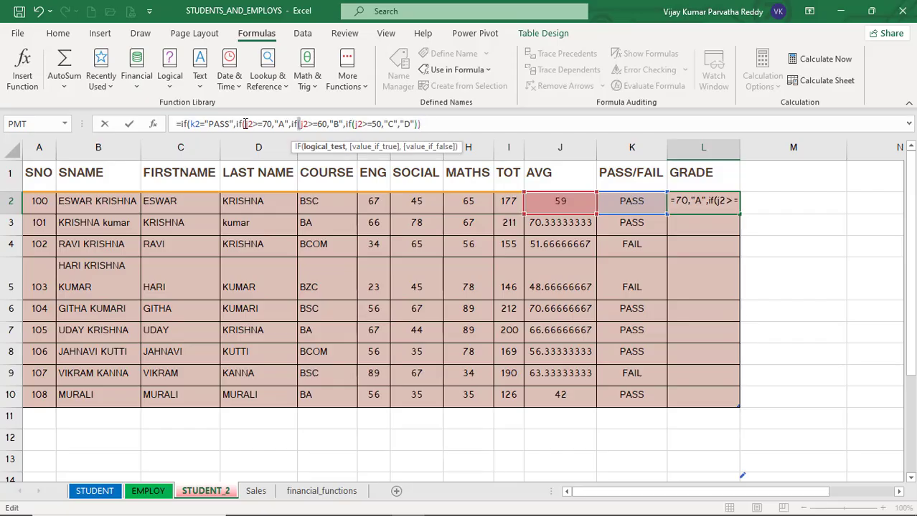
left_click(421, 125)
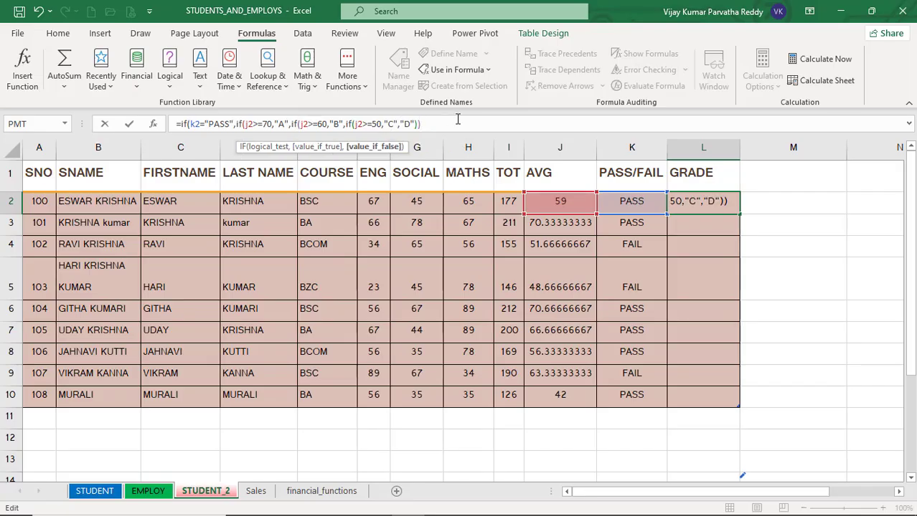
type(")")
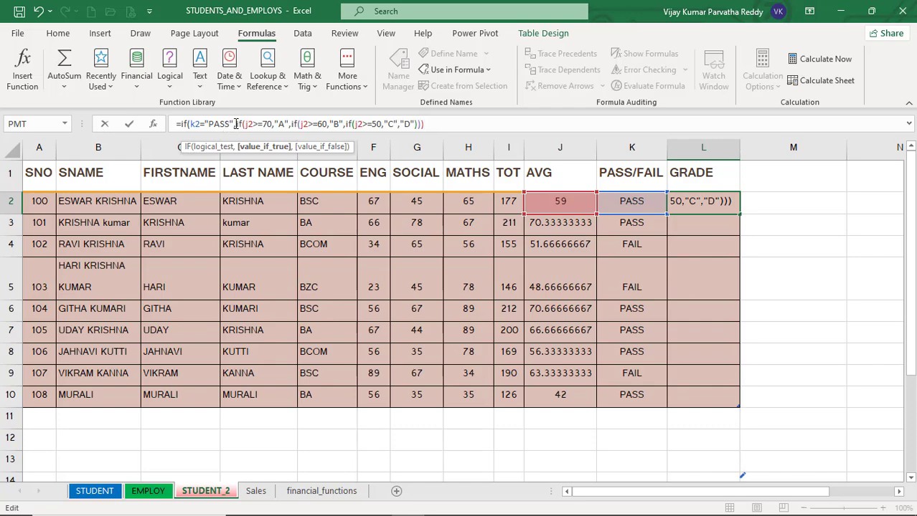
left_click_drag(236, 124, 368, 128)
left_click_drag(418, 124, 428, 124)
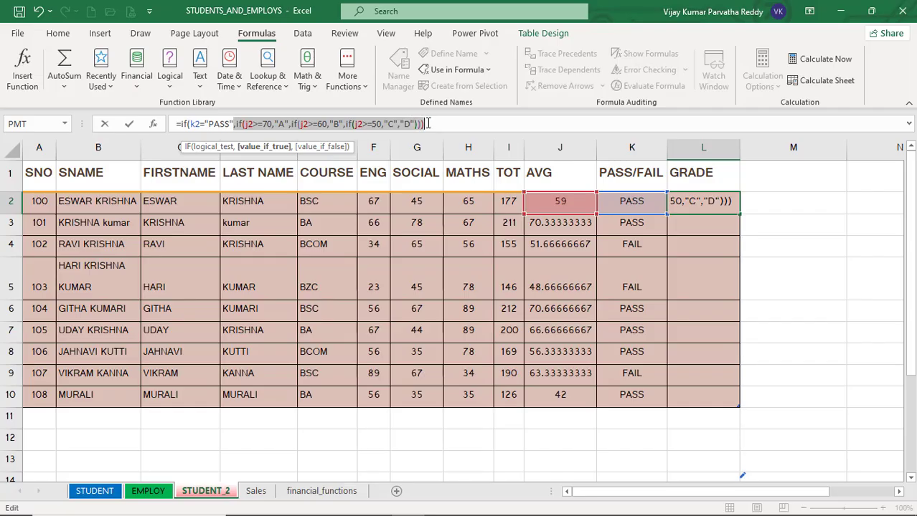
Add "Reappear" as the outer IF's fallback value and enter the grade formula in L2.
left_click(431, 123)
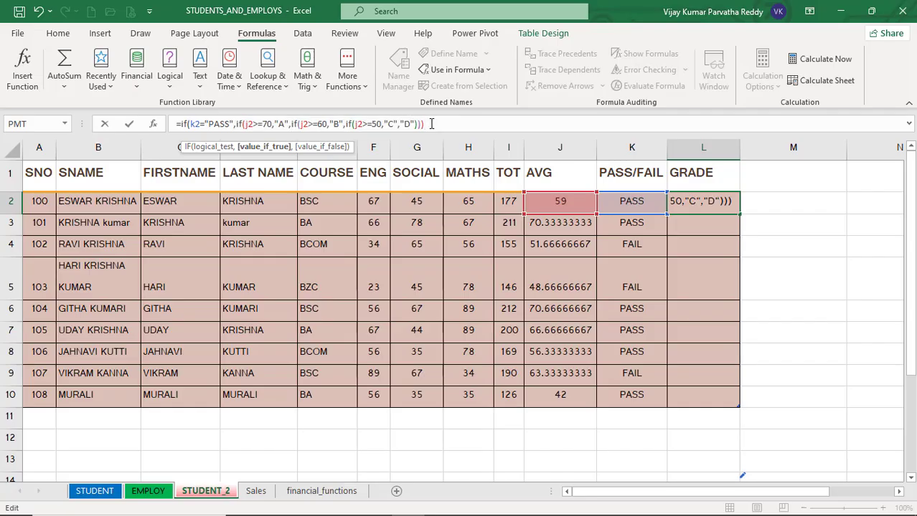
type(",")
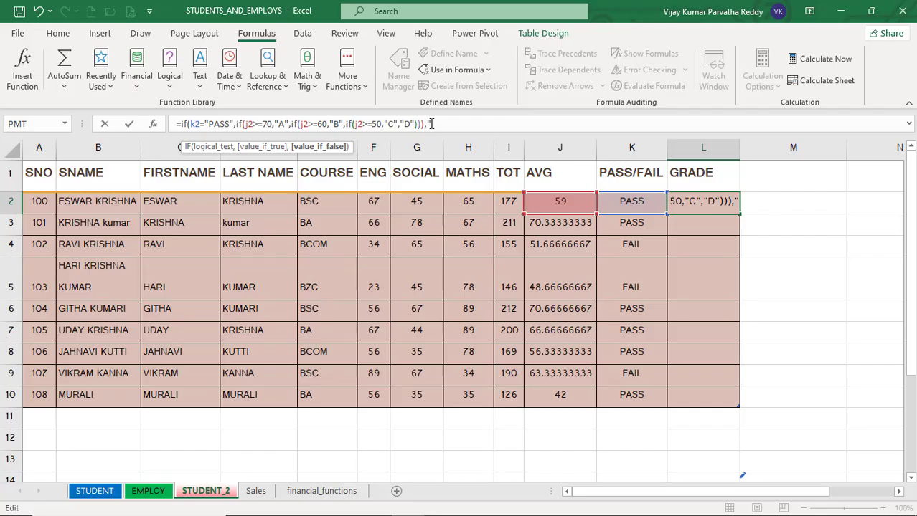
type("r")
key("BackSpace")
type("Reappear")
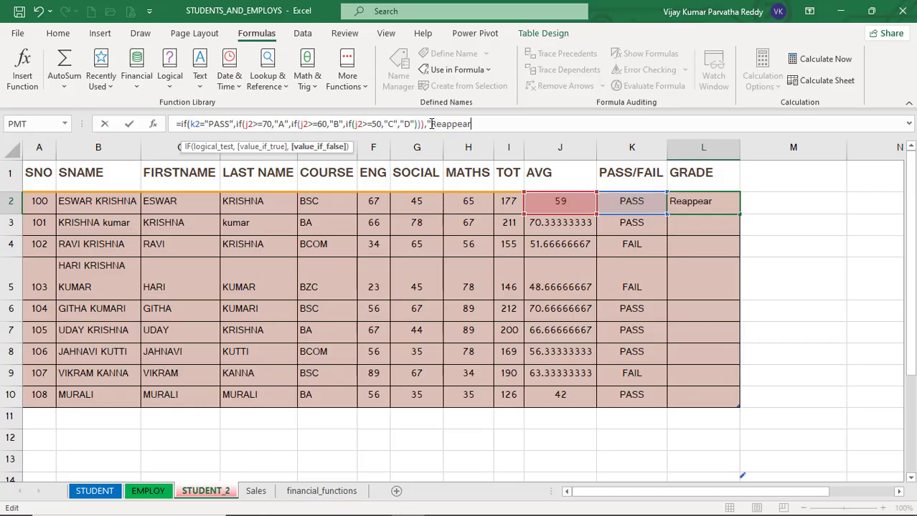
type("\")")
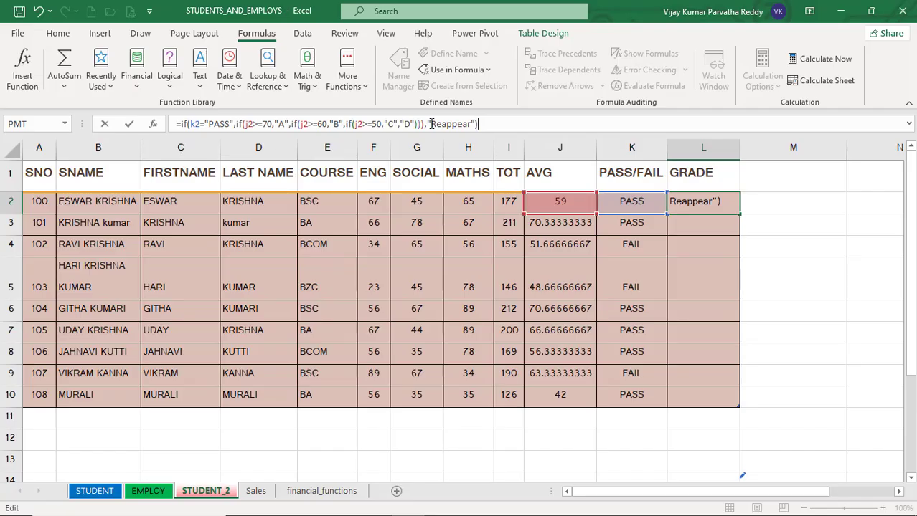
key("BackSpace")
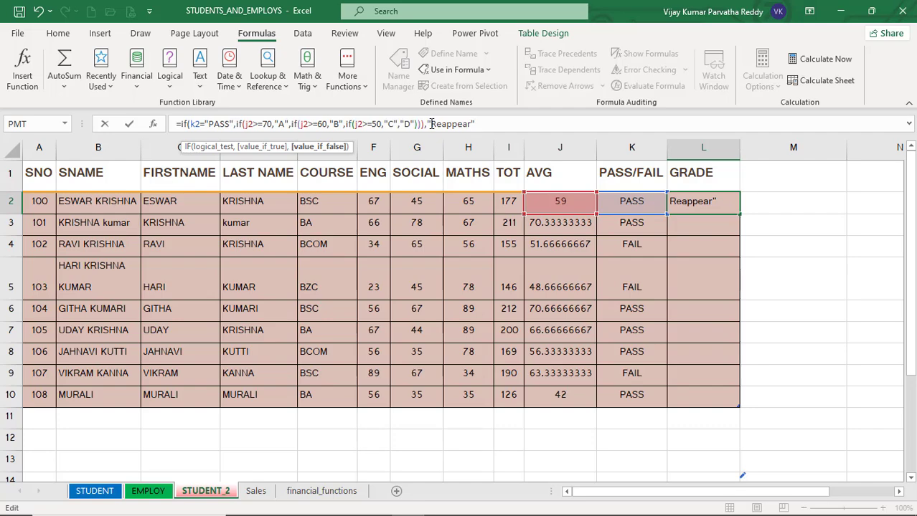
type(")")
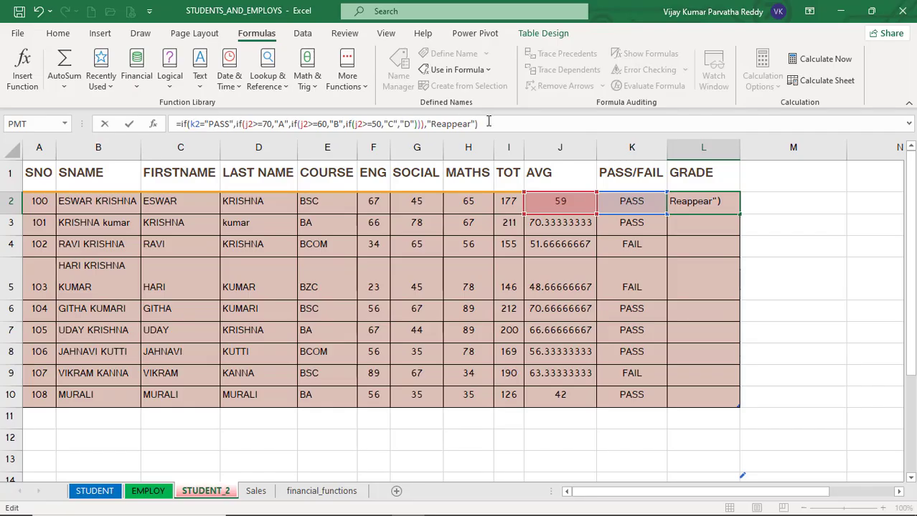
key("Return")
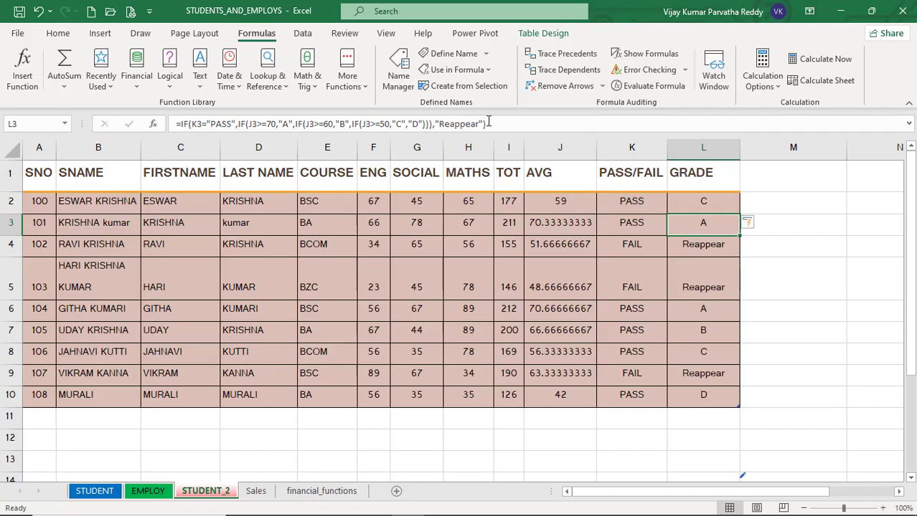
Compare each student's average, PASS/FAIL result and grade formula across rows 2 to 10.
left_click(693, 202)
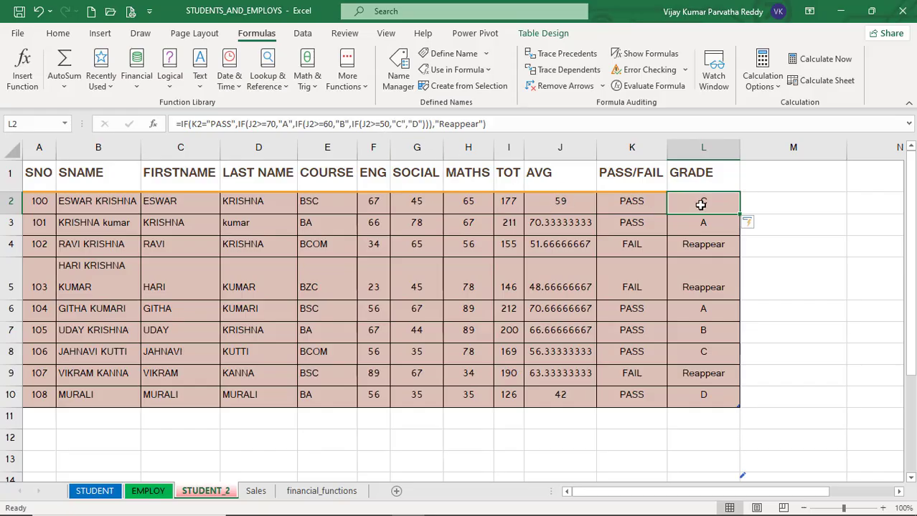
left_click(564, 227)
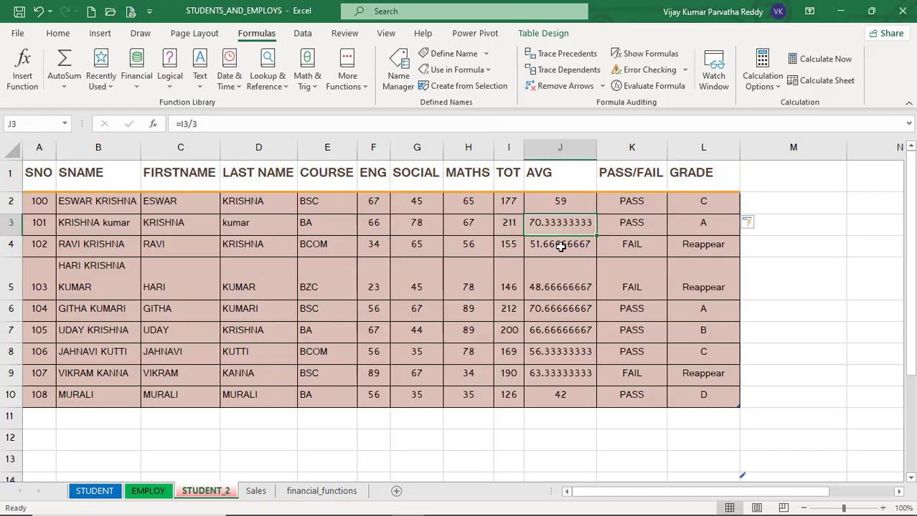
left_click(561, 245)
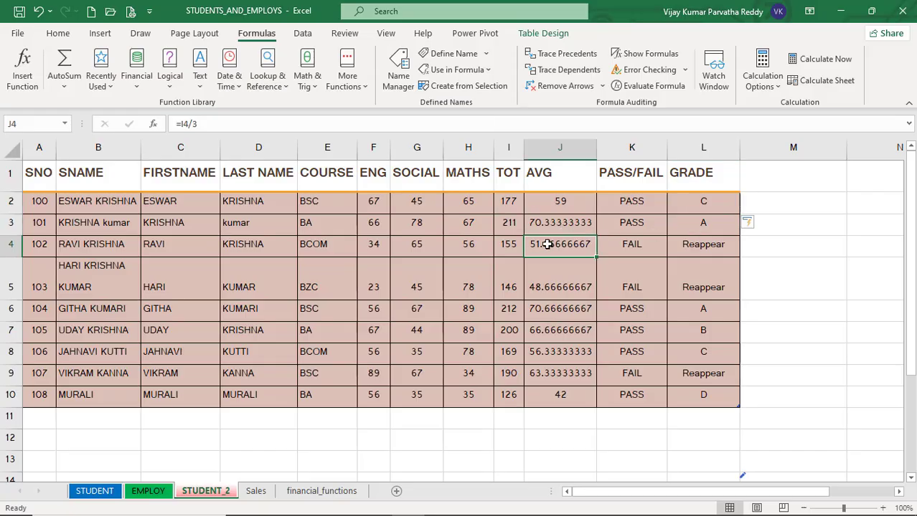
left_click(631, 247)
left_click(692, 250)
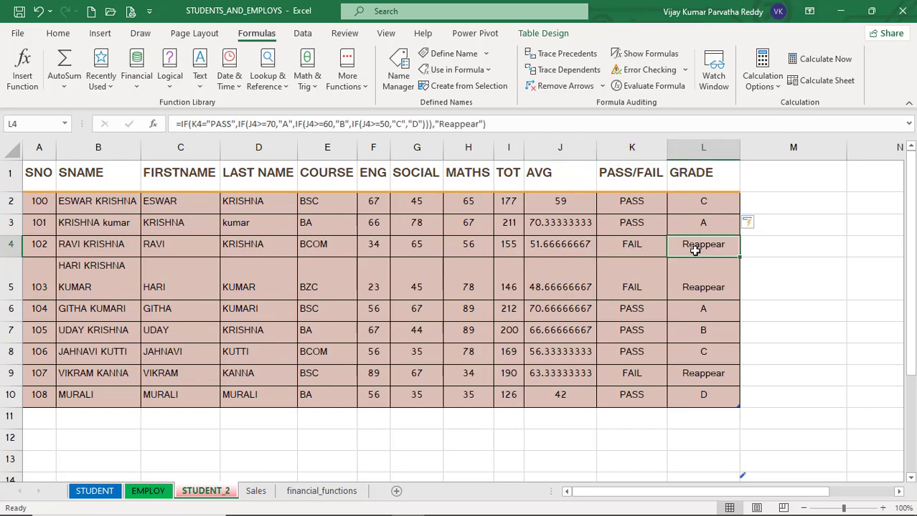
left_click(689, 288)
left_click(573, 289)
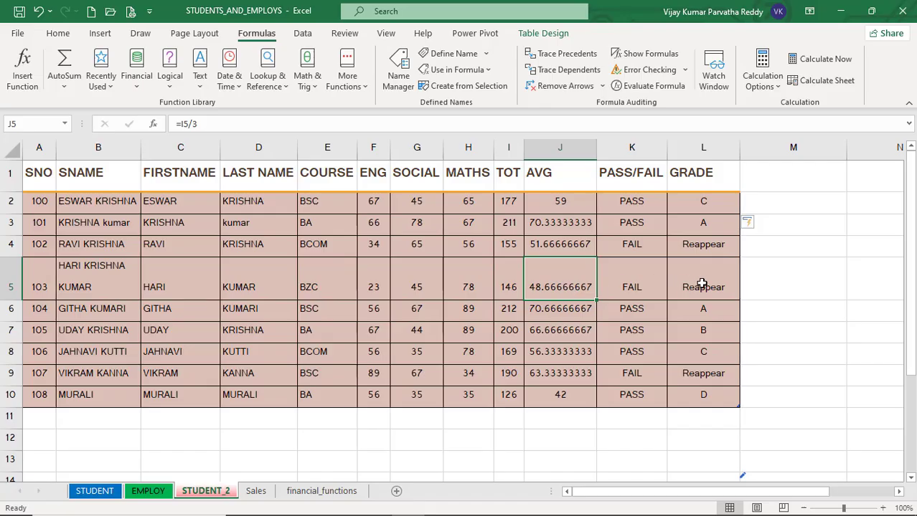
left_click(700, 309)
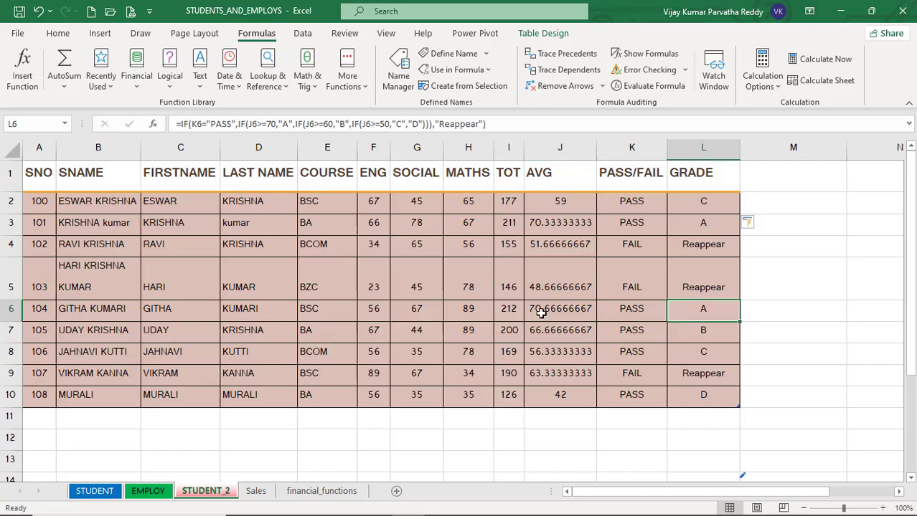
left_click(539, 309)
left_click(682, 309)
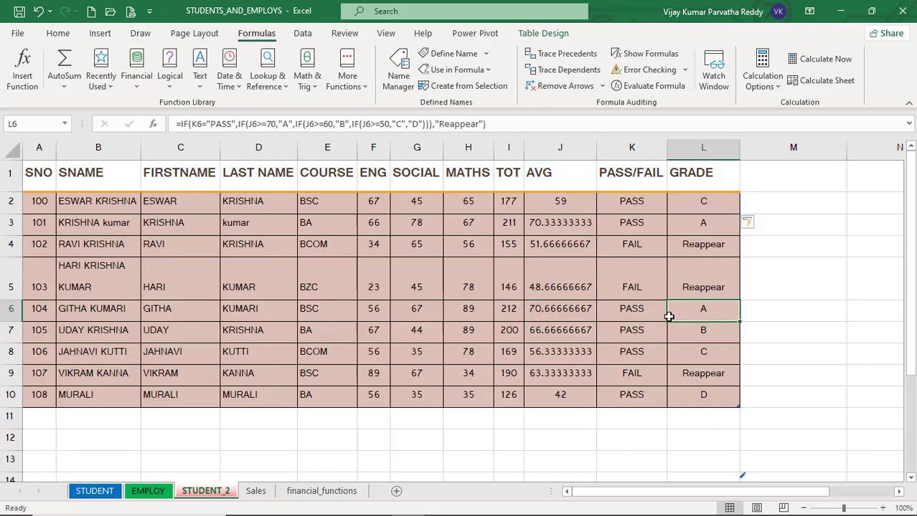
left_click(572, 332)
left_click(687, 332)
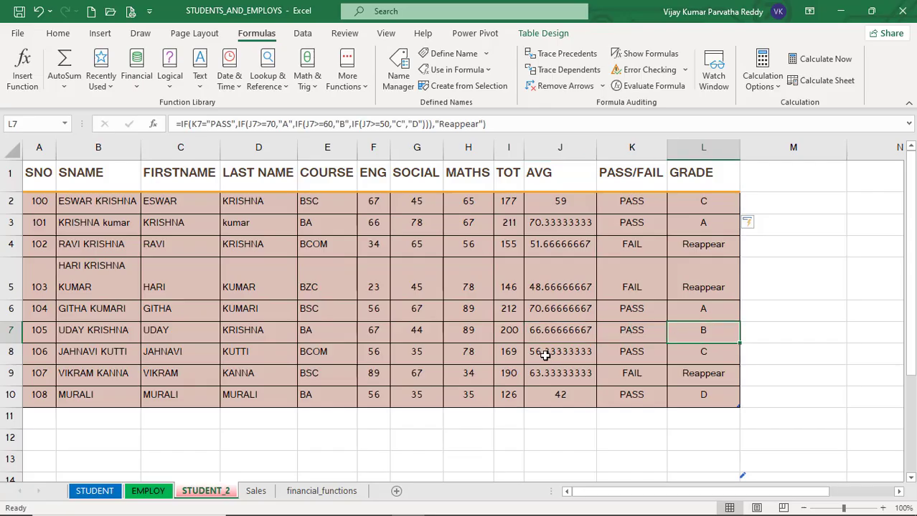
left_click(545, 355)
left_click(695, 351)
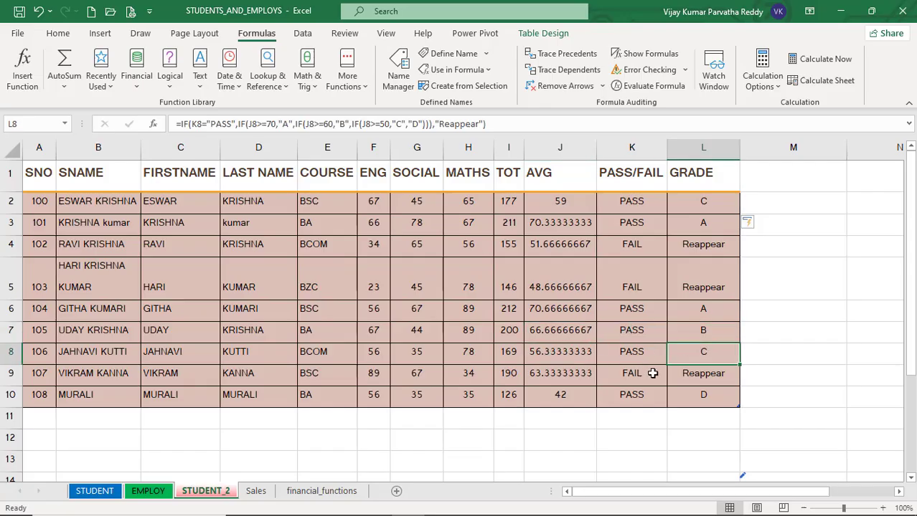
left_click(570, 374)
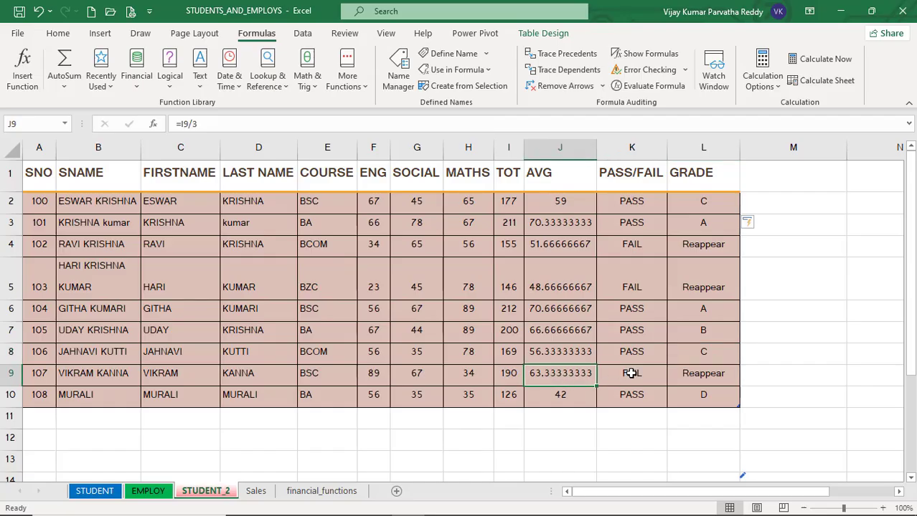
left_click(478, 375)
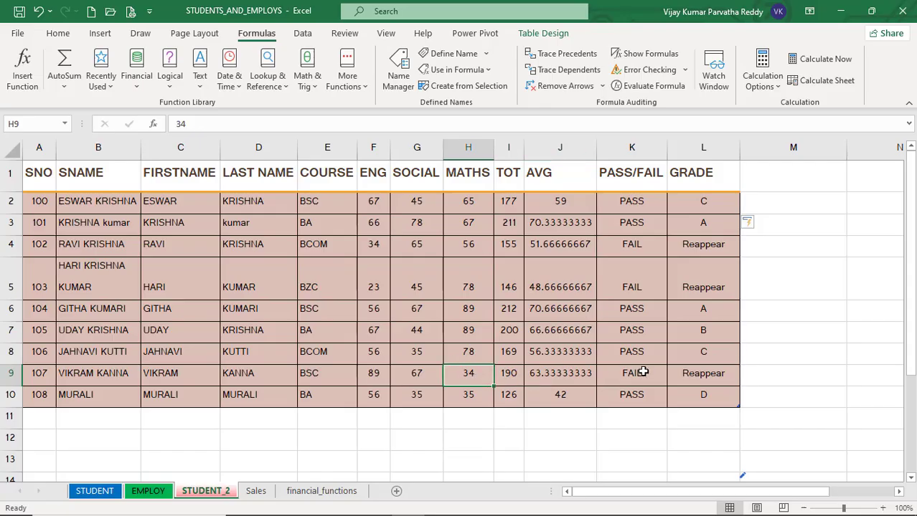
left_click(688, 374)
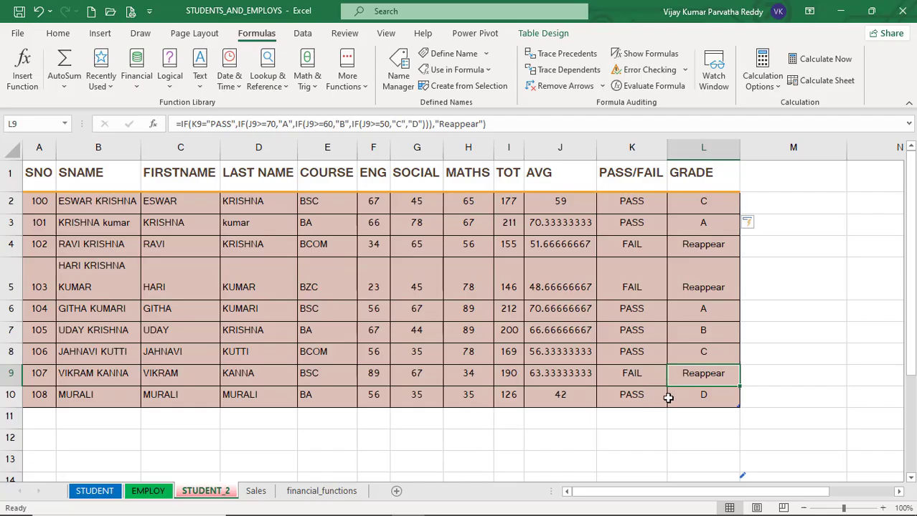
left_click(695, 399)
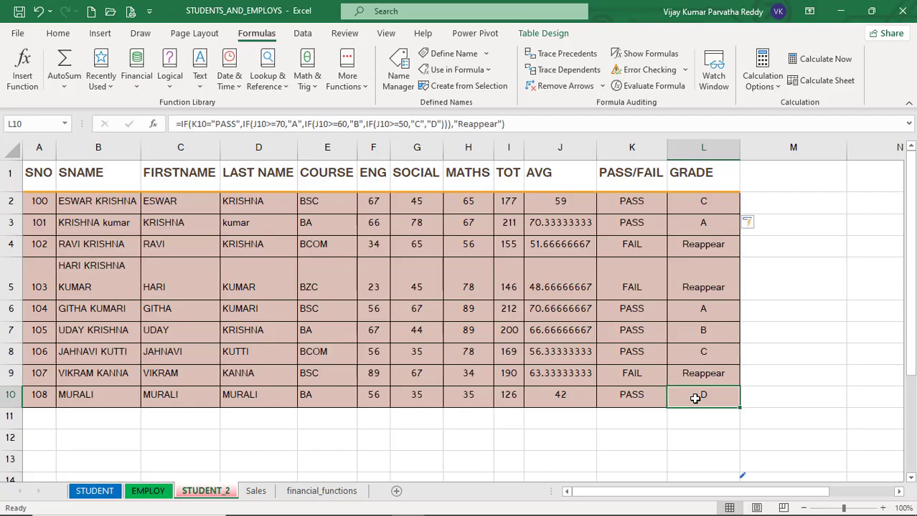
left_click(574, 396)
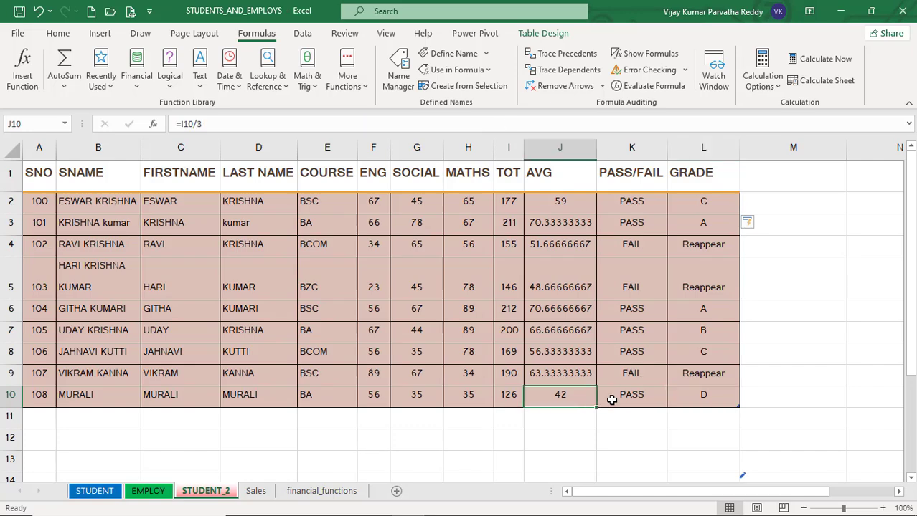
left_click(634, 399)
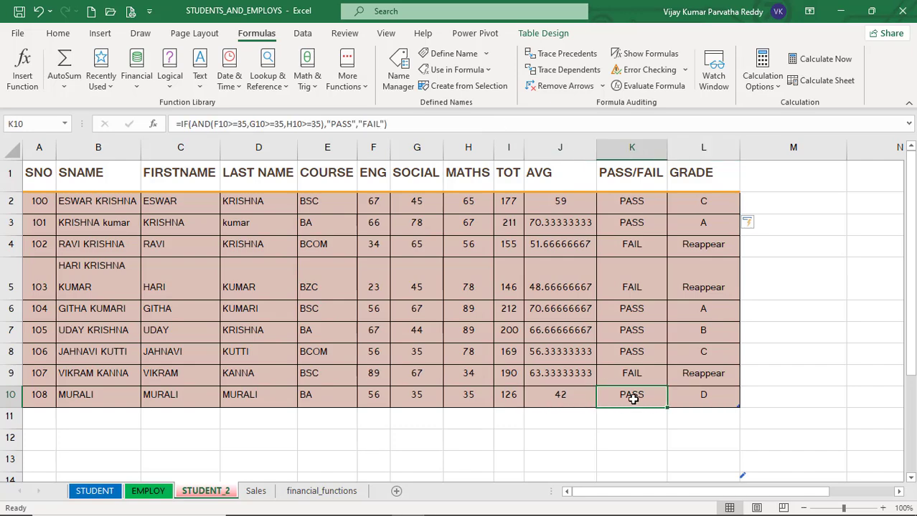
left_click(695, 397)
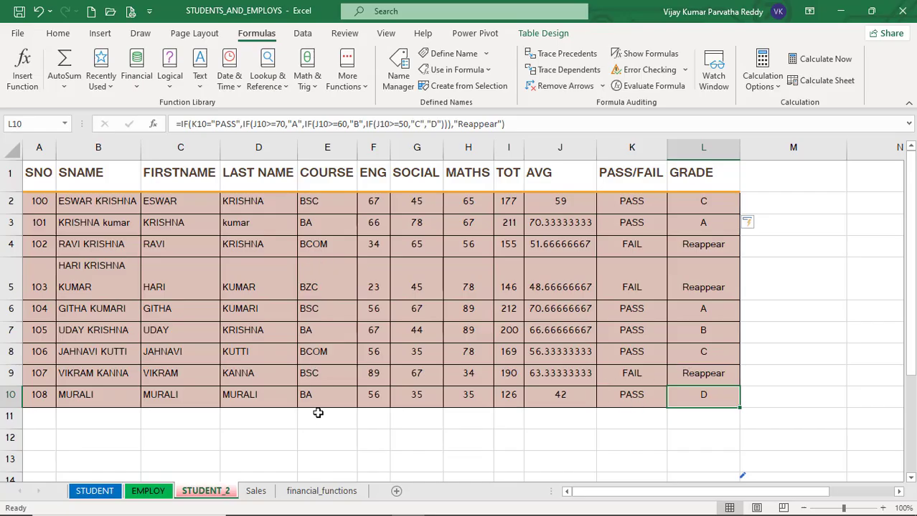
left_click(314, 426)
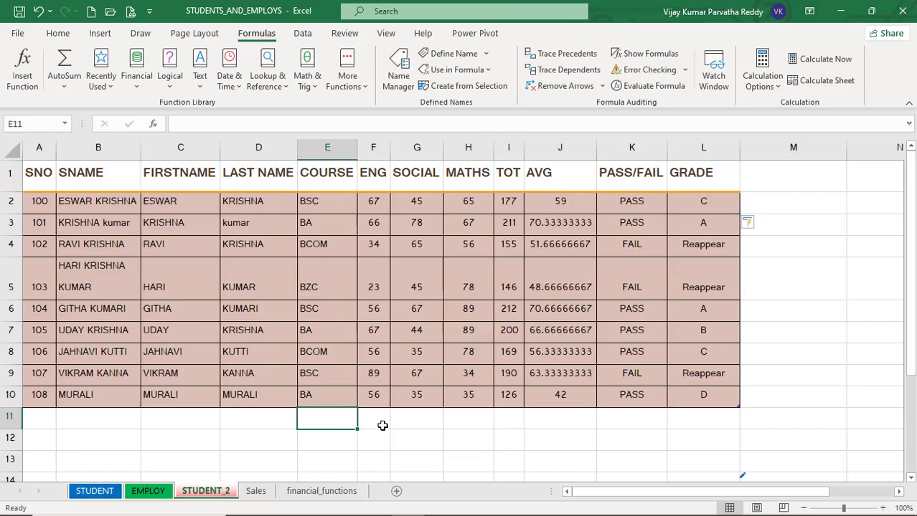
left_click(380, 424)
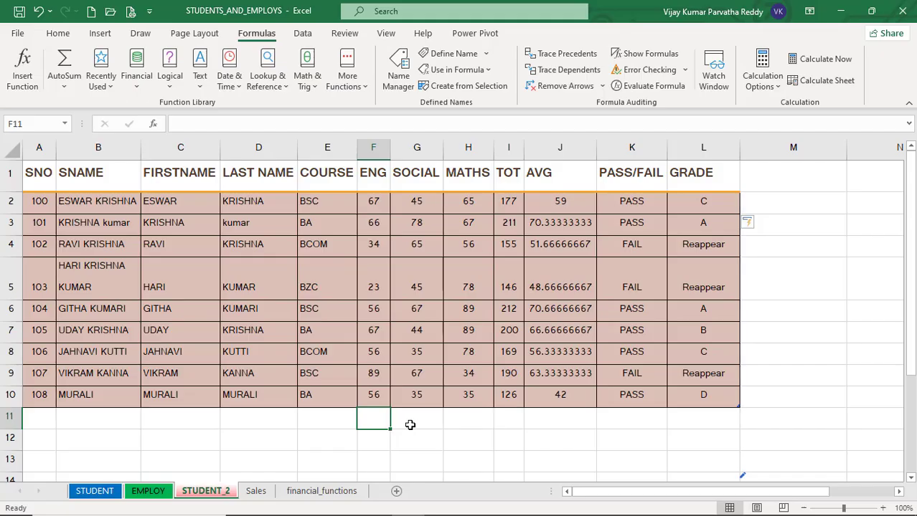
left_click(470, 425)
left_click(513, 425)
left_click(480, 426)
left_click(420, 425)
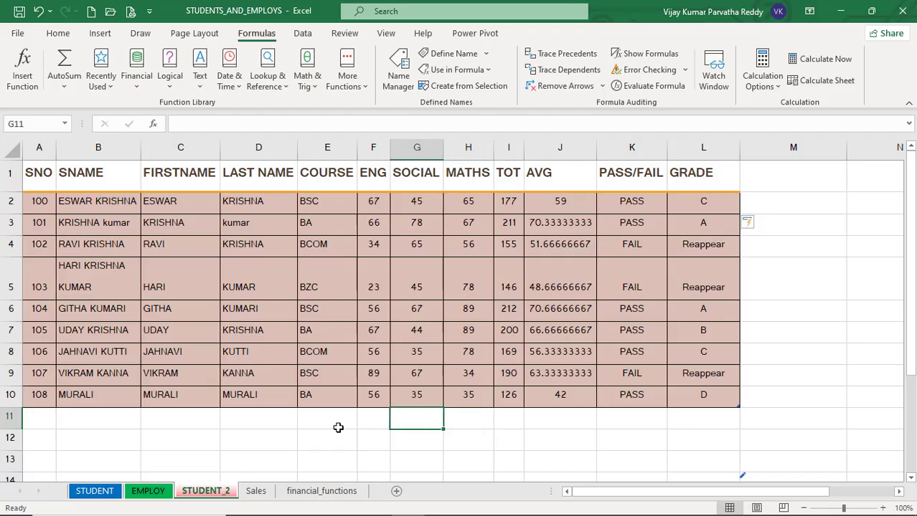
left_click(328, 429)
left_click(367, 422)
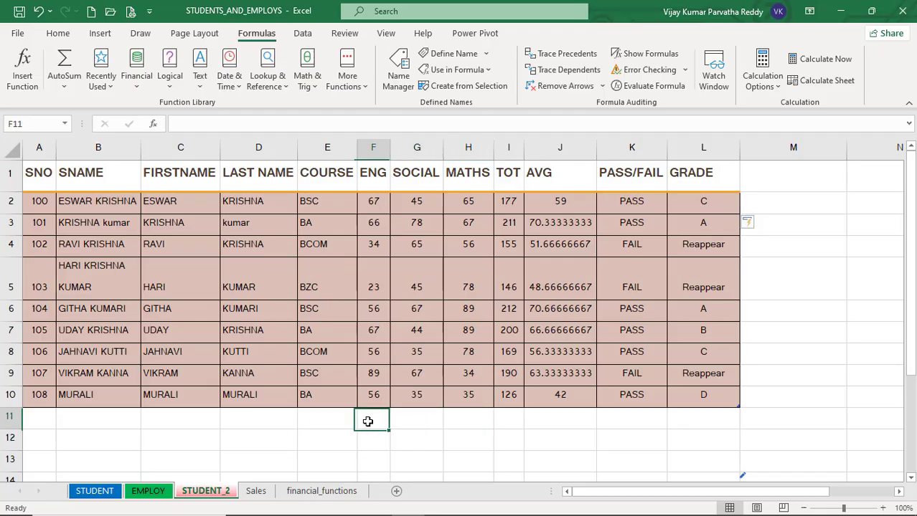
left_click(404, 425)
left_click(330, 433)
left_click(242, 425)
left_click(257, 443)
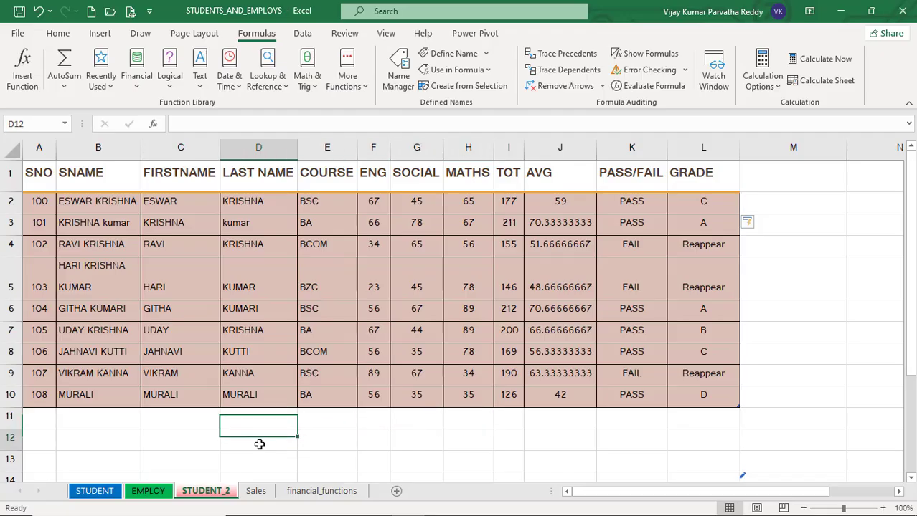